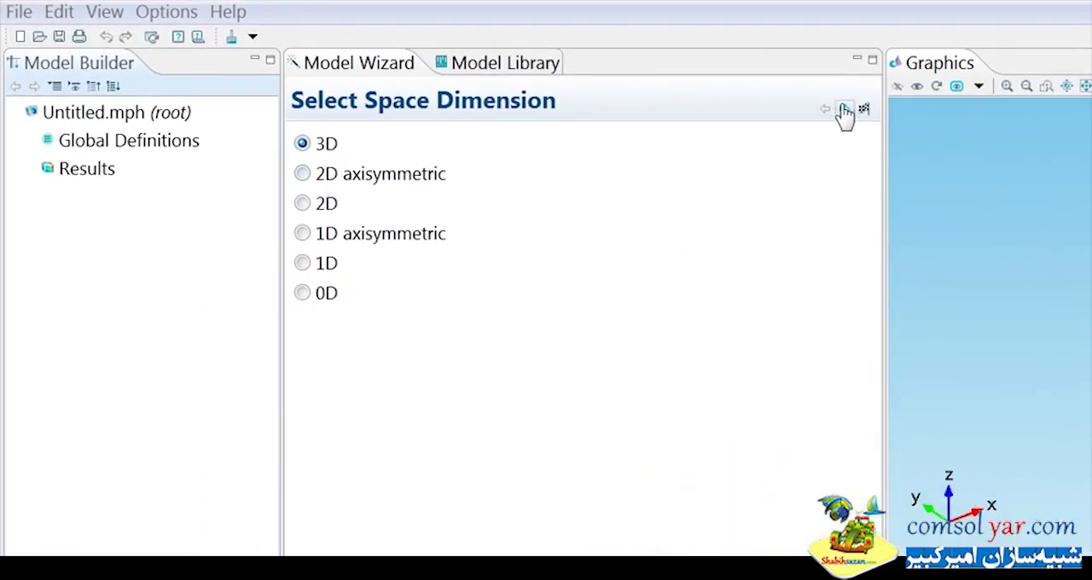
Start a 3D model and add the Free Molecular Flow (fmf) physics from the Rarefied Flow group under Fluid Flow.
left_click(844, 109)
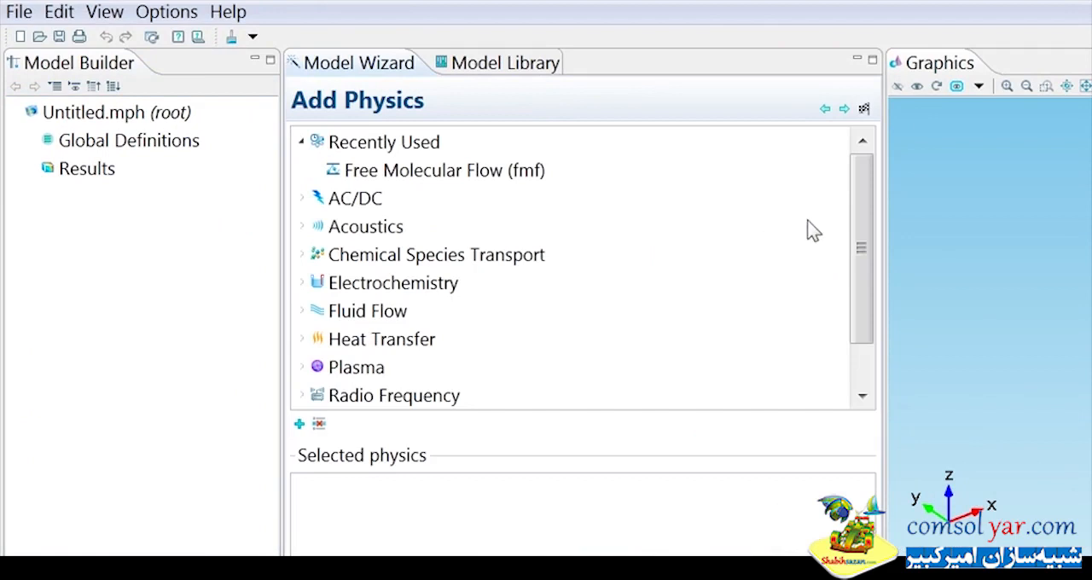
left_click(304, 313)
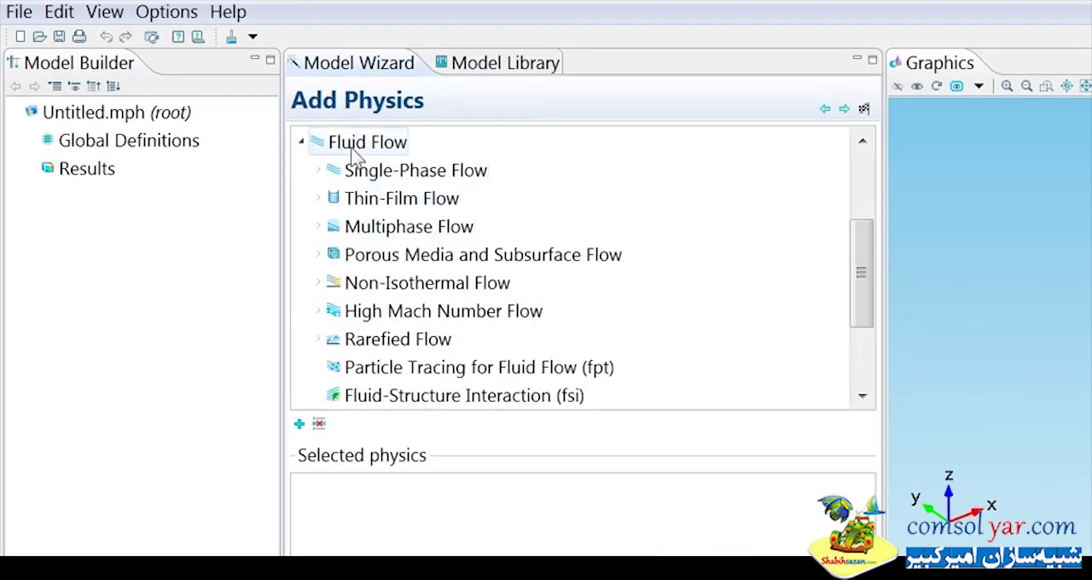
left_click(317, 339)
left_click_drag(854, 288, 851, 311)
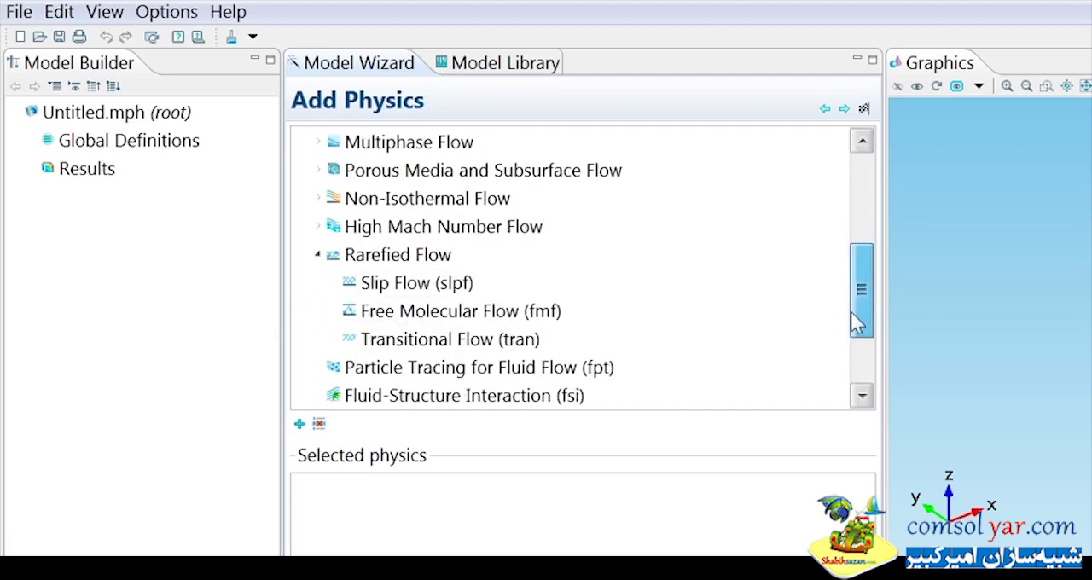
left_click(482, 287)
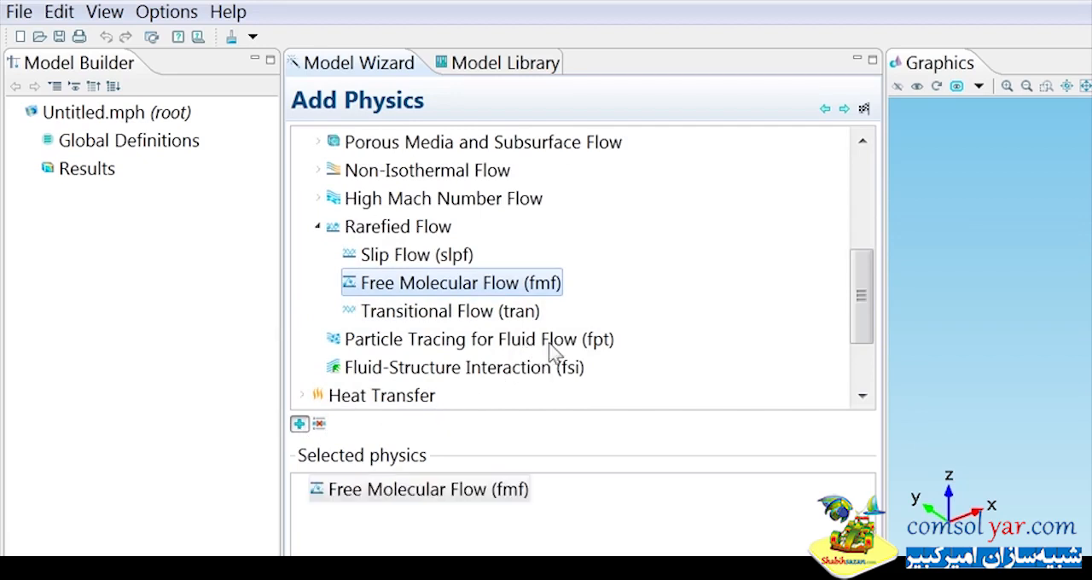
Choose the preset Stationary study and finish the model setup.
left_click(843, 111)
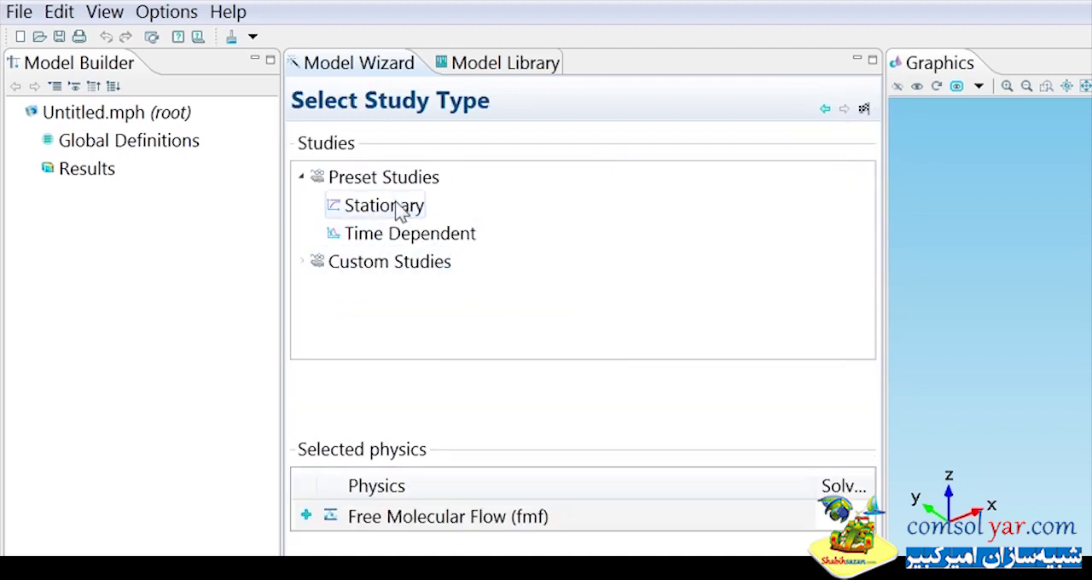
left_click(400, 209)
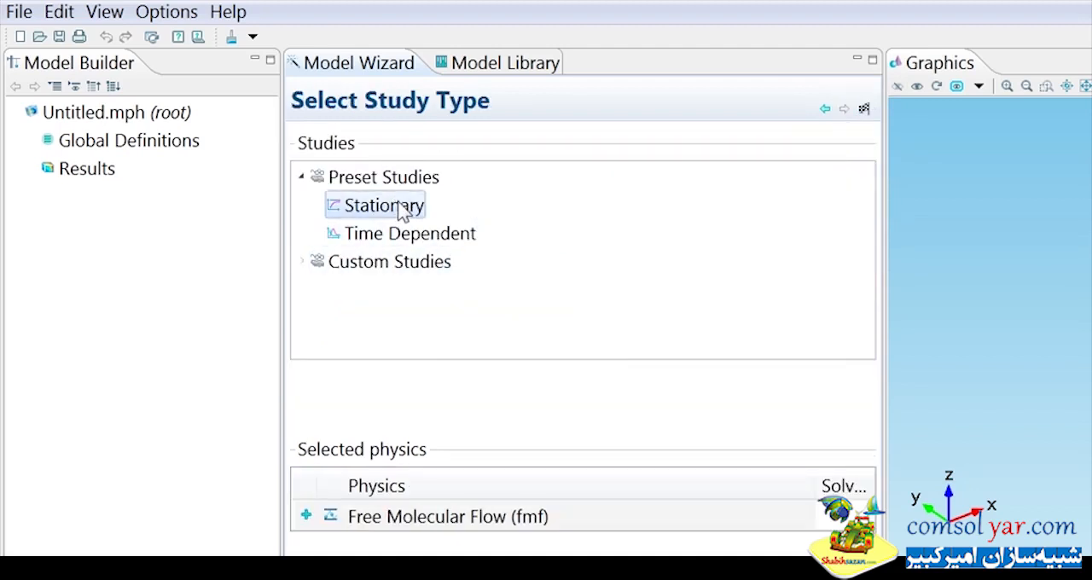
left_click(864, 109)
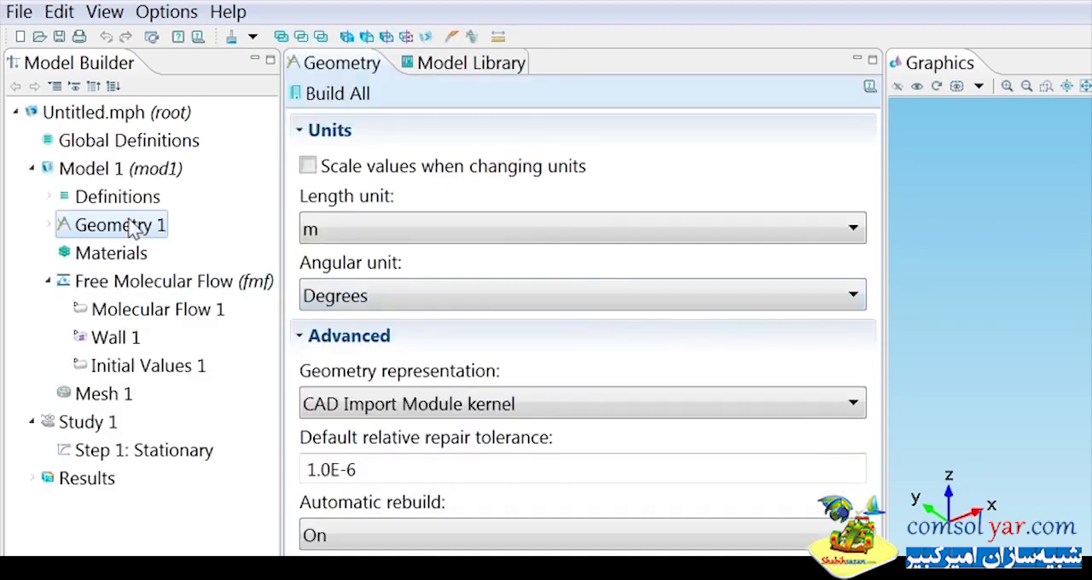
Add a Parameters node under Global Definitions and load its values from the ionimplanterparam text file on the Desktop.
left_click(128, 147)
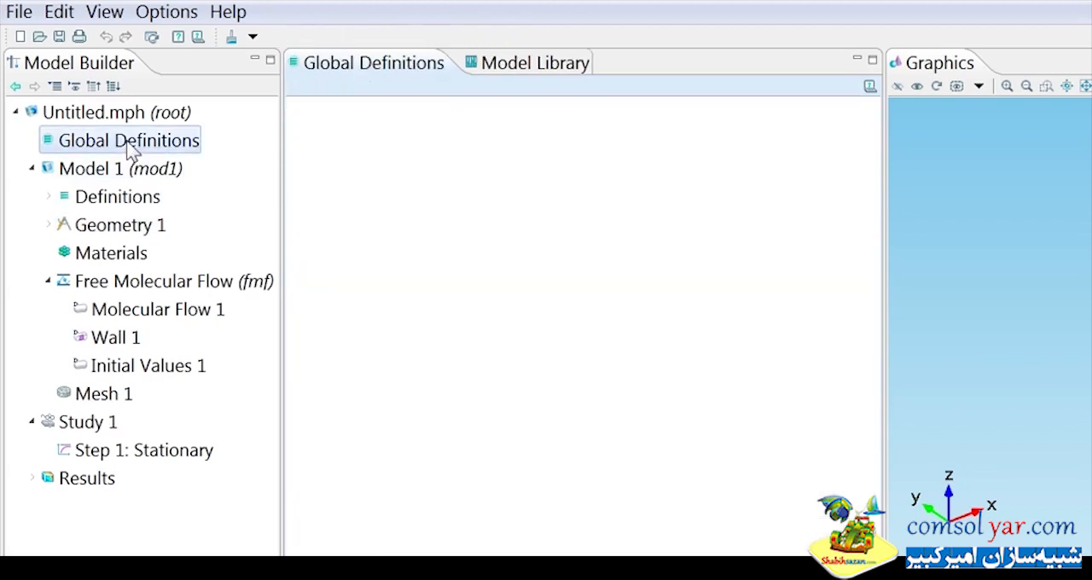
right_click(128, 145)
left_click(213, 157)
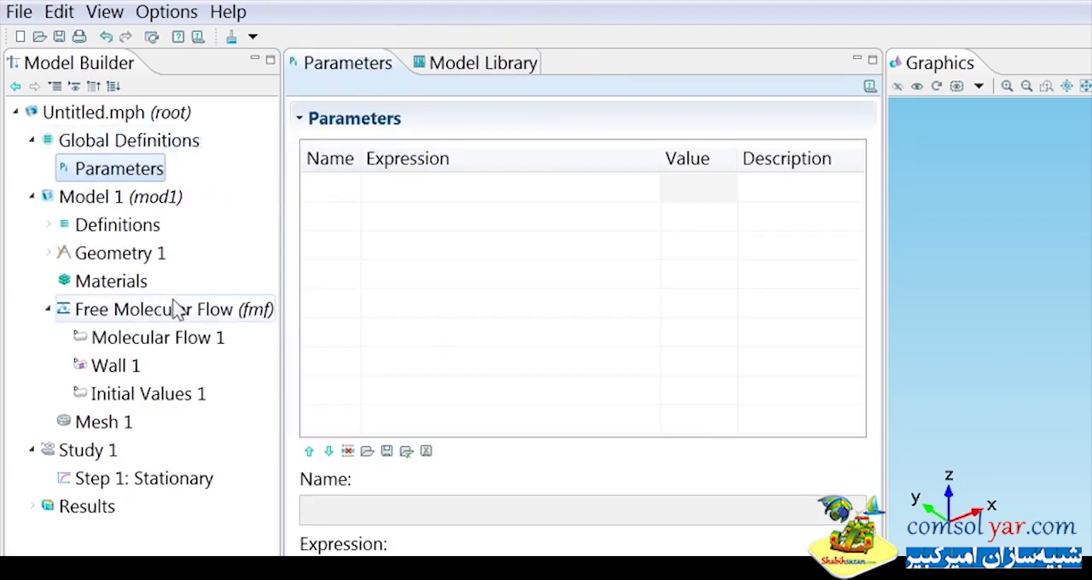
left_click(368, 452)
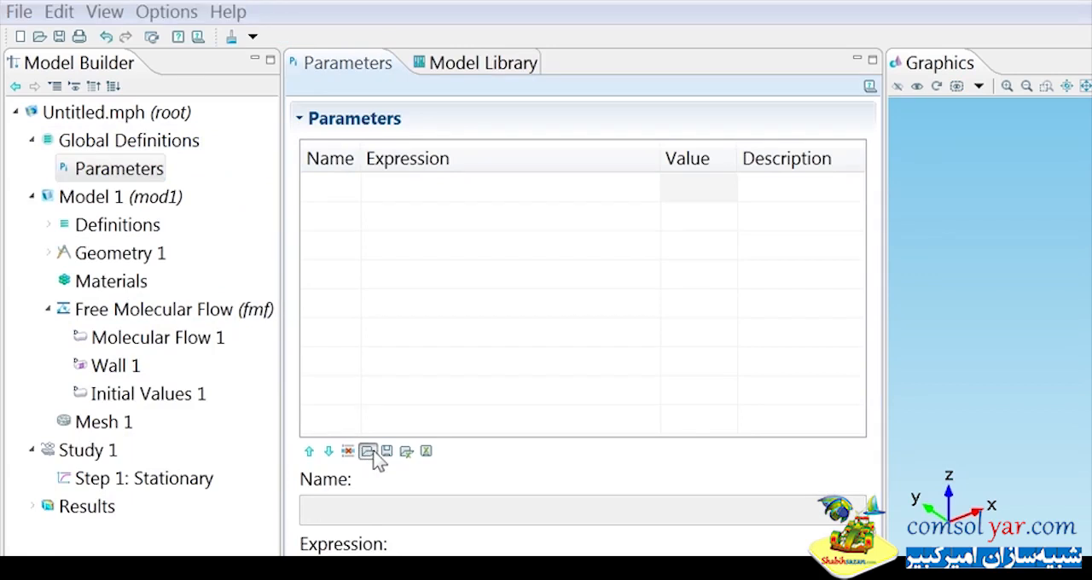
left_click(137, 147)
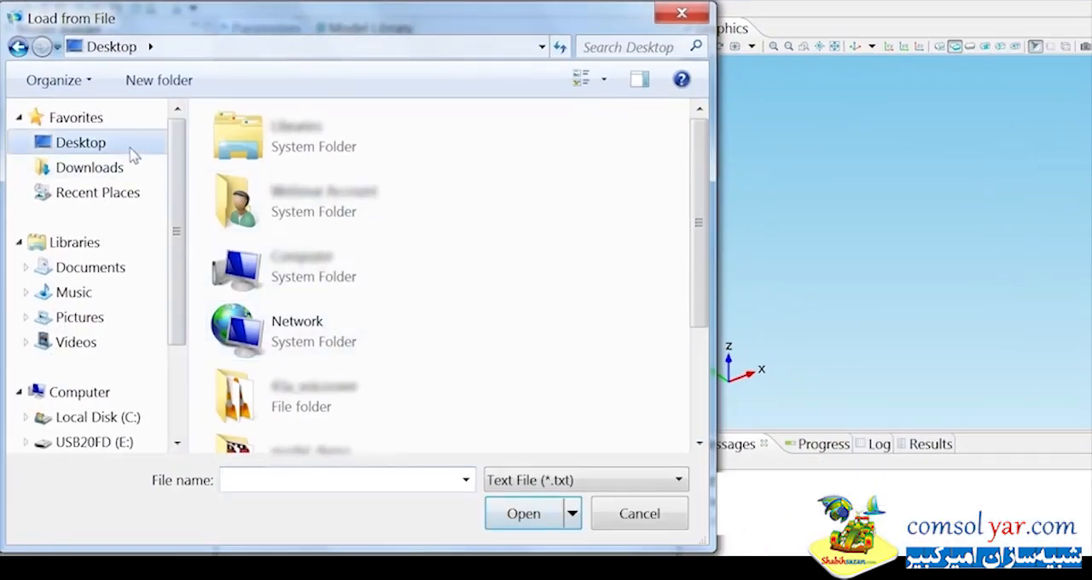
scroll(678, 200, "down", 3)
left_click(363, 422)
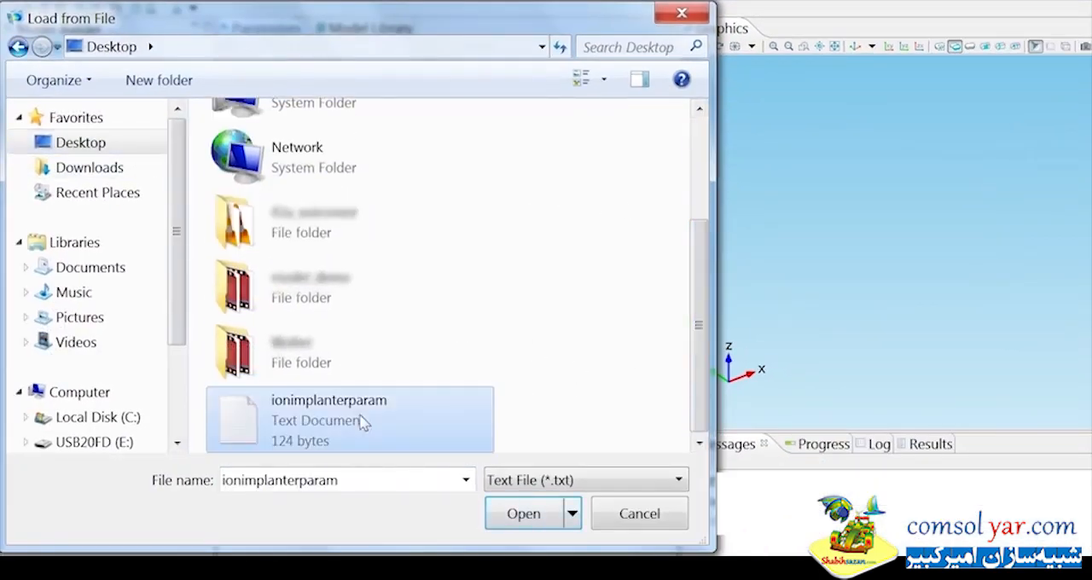
left_click(529, 515)
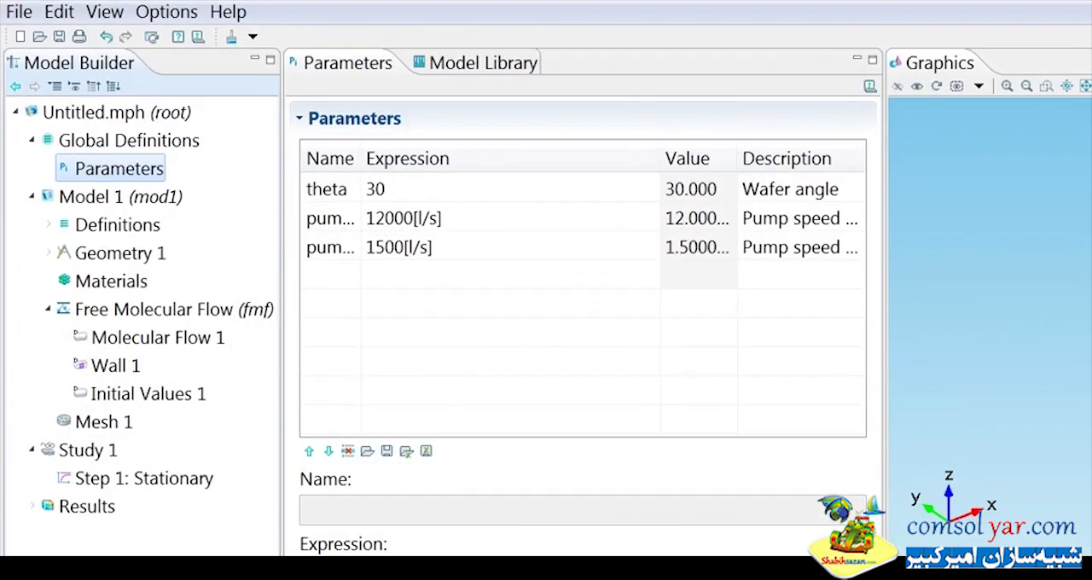
Widen the Name and Description columns and narrow the Expression column of the parameters table.
left_click_drag(361, 159, 452, 155)
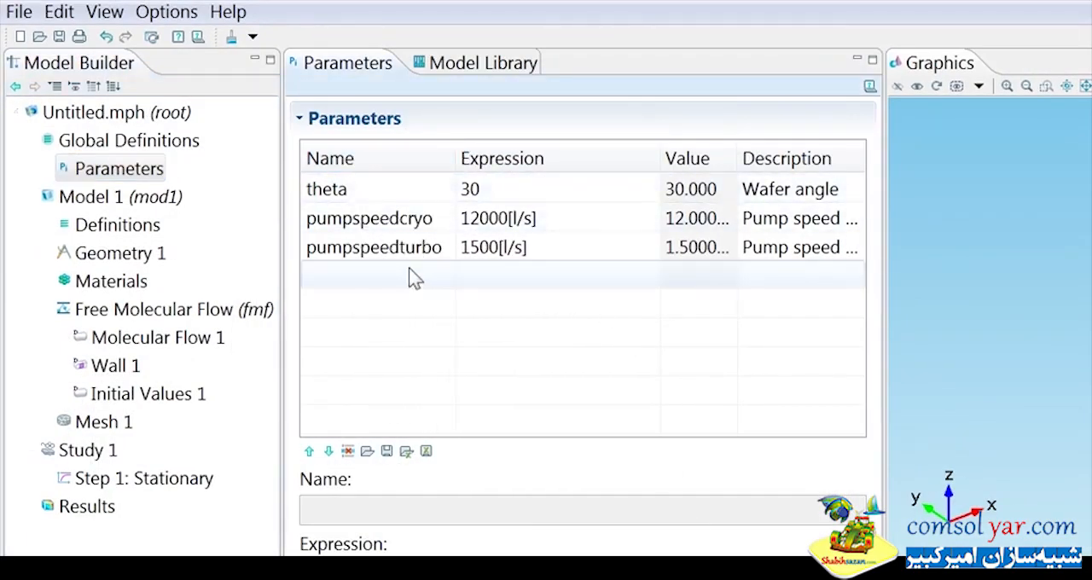
left_click_drag(659, 151, 588, 152)
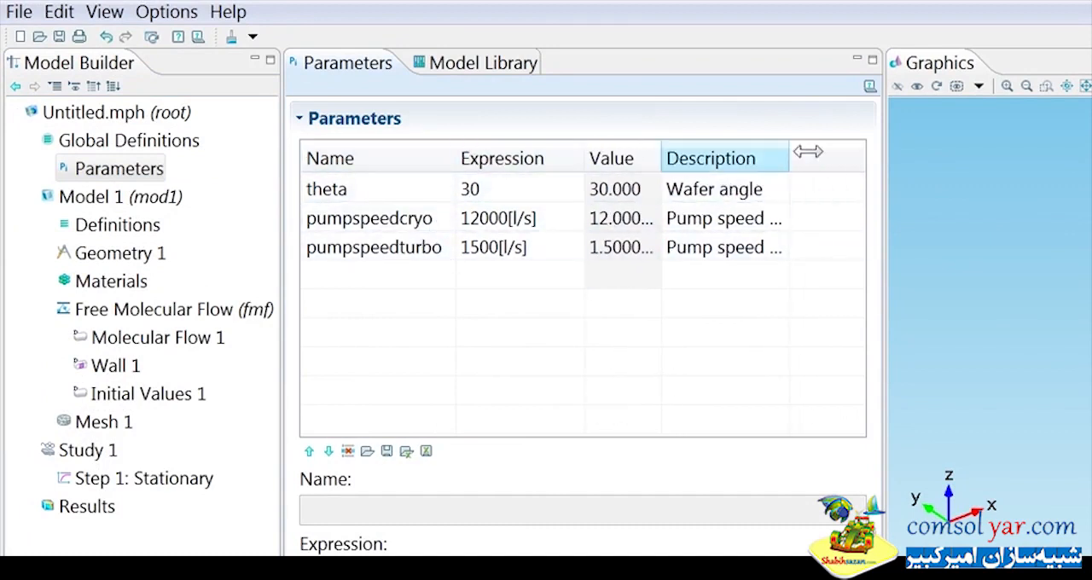
left_click_drag(802, 151, 875, 151)
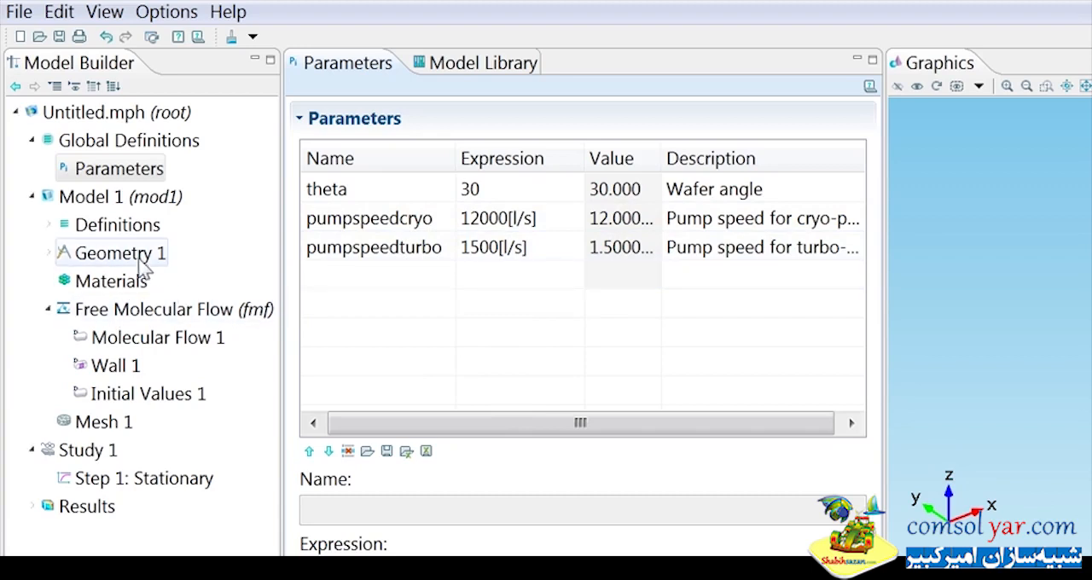
Insert the geometry sequence from the ion_implanter_geom file into Geometry 1 and build its Import 1 node.
left_click(98, 253)
right_click(98, 254)
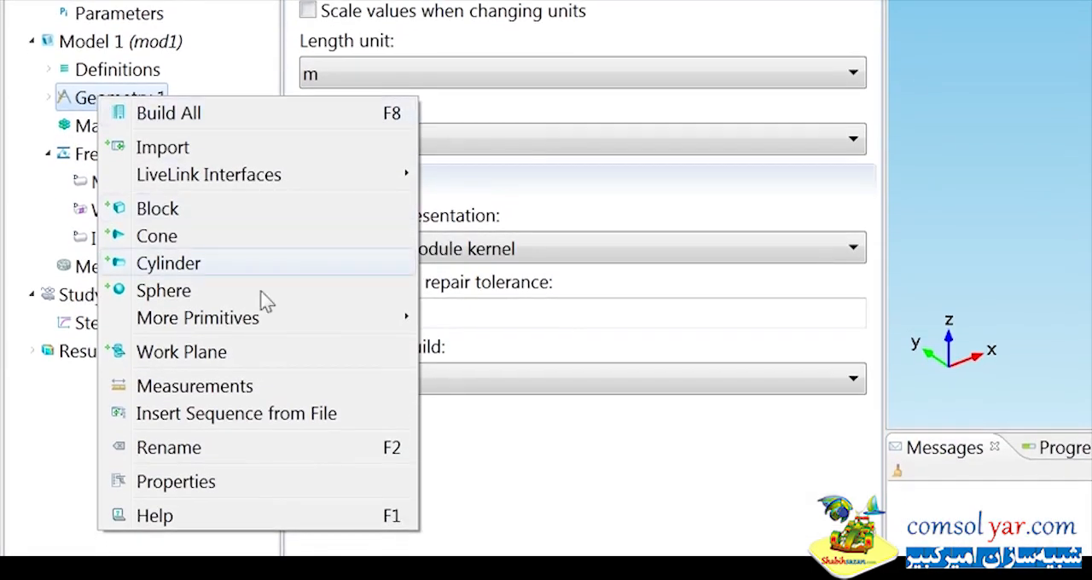
left_click(252, 419)
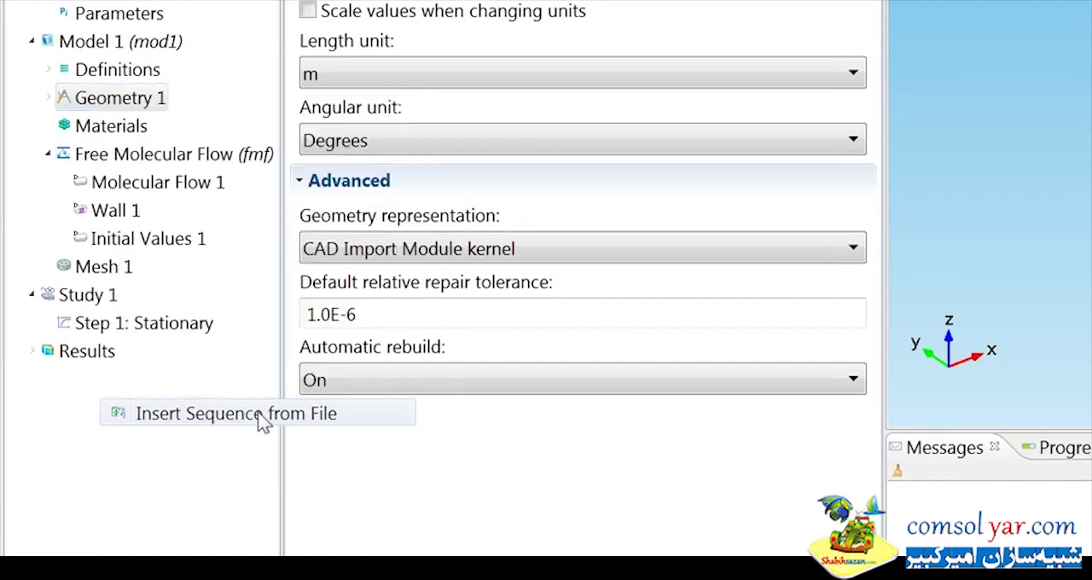
scroll(671, 255, "down", 4)
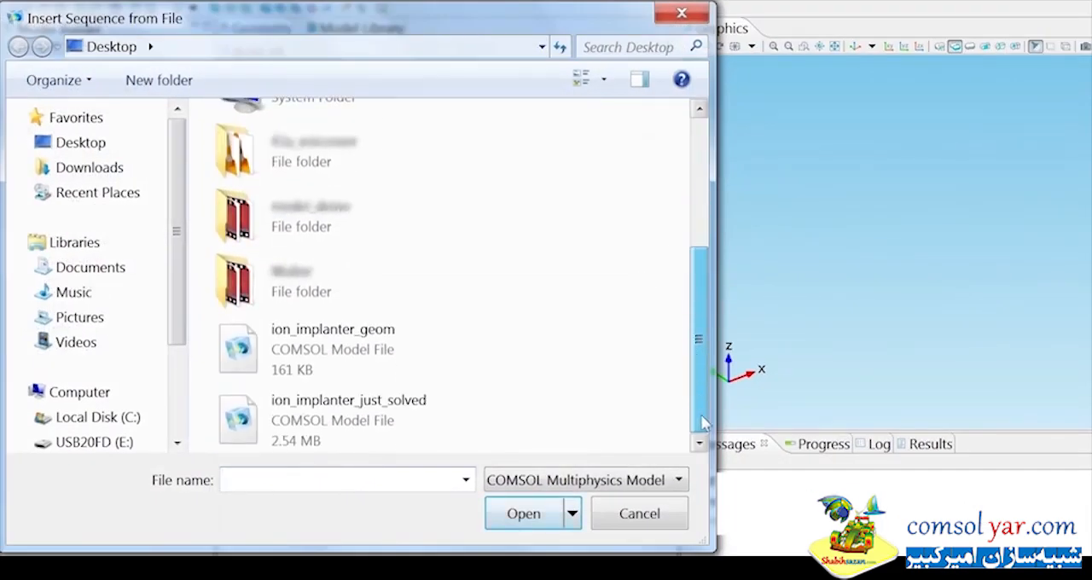
left_click(342, 349)
left_click(520, 514)
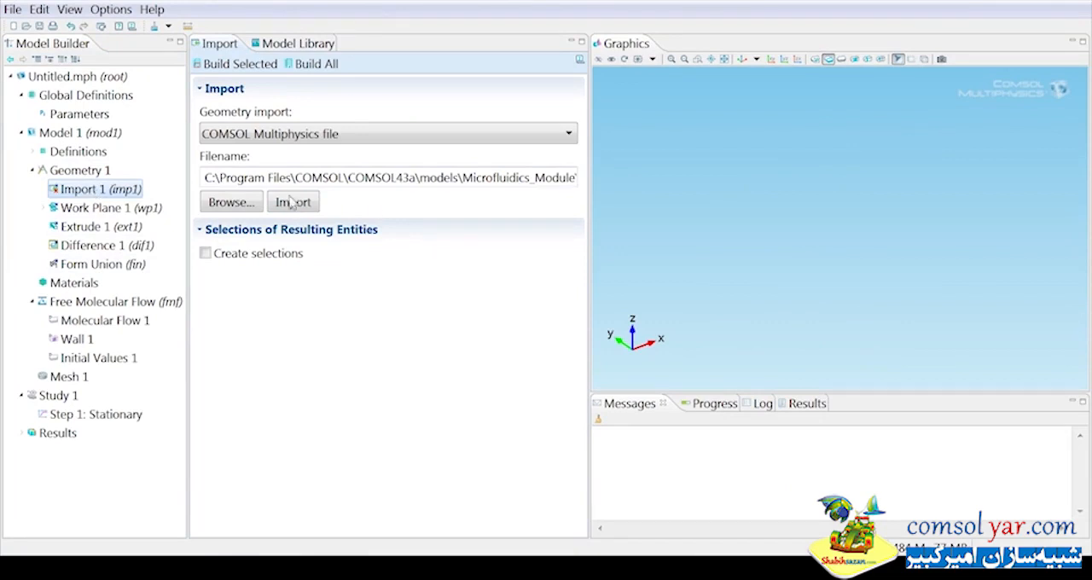
left_click(242, 66)
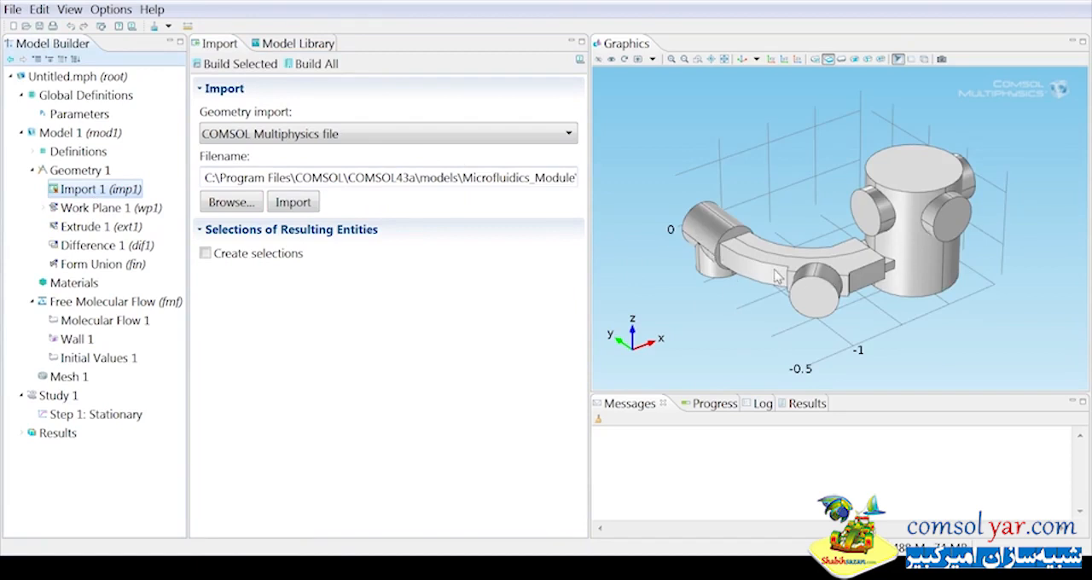
Set the wafer angle parameter theta to 0 and redisplay Work Plane 1 to check its orientation.
left_click(65, 212)
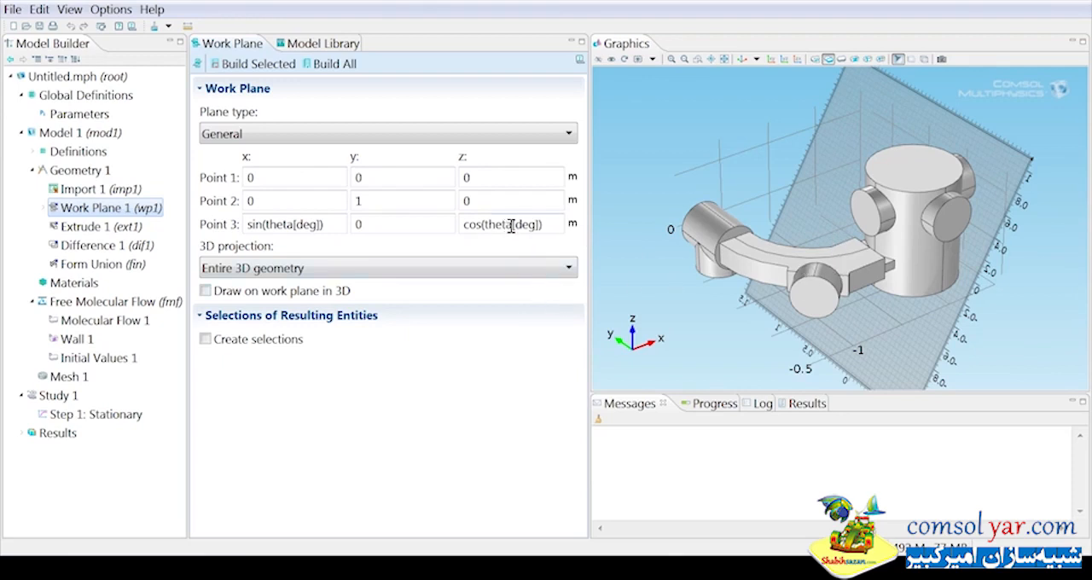
left_click(78, 113)
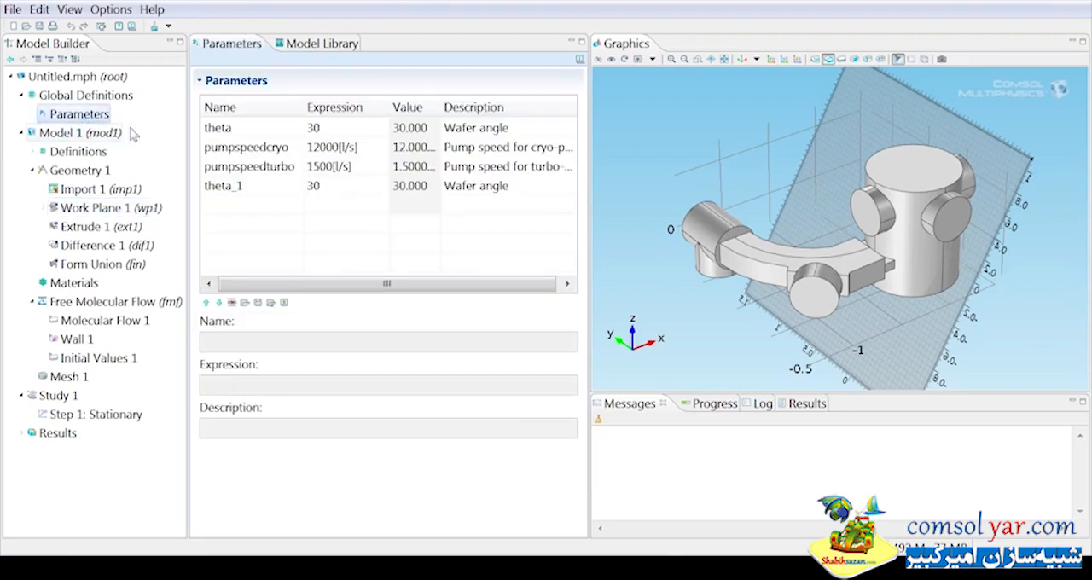
left_click(328, 128)
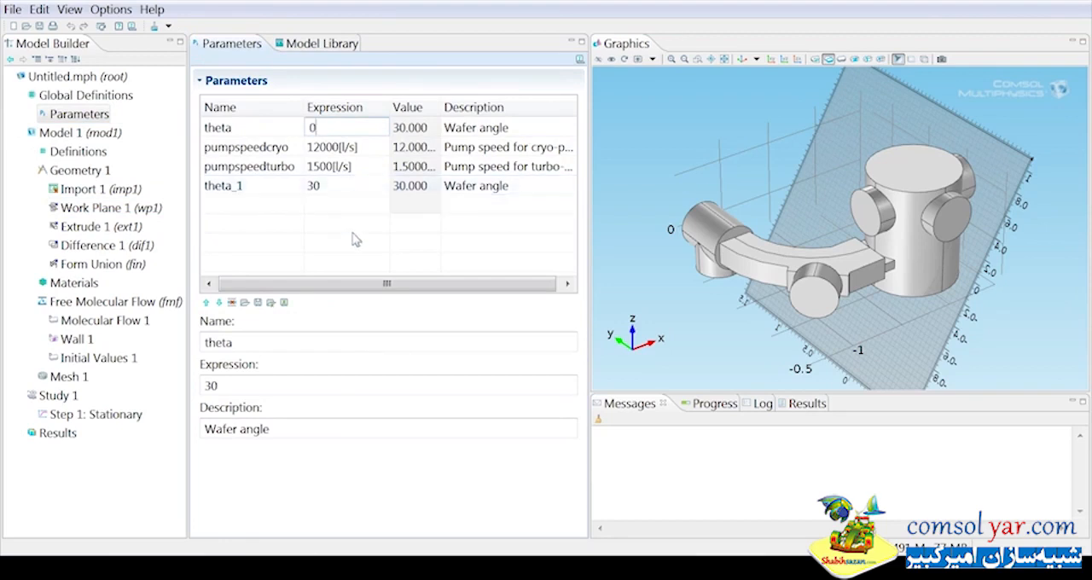
type("0")
left_click(94, 209)
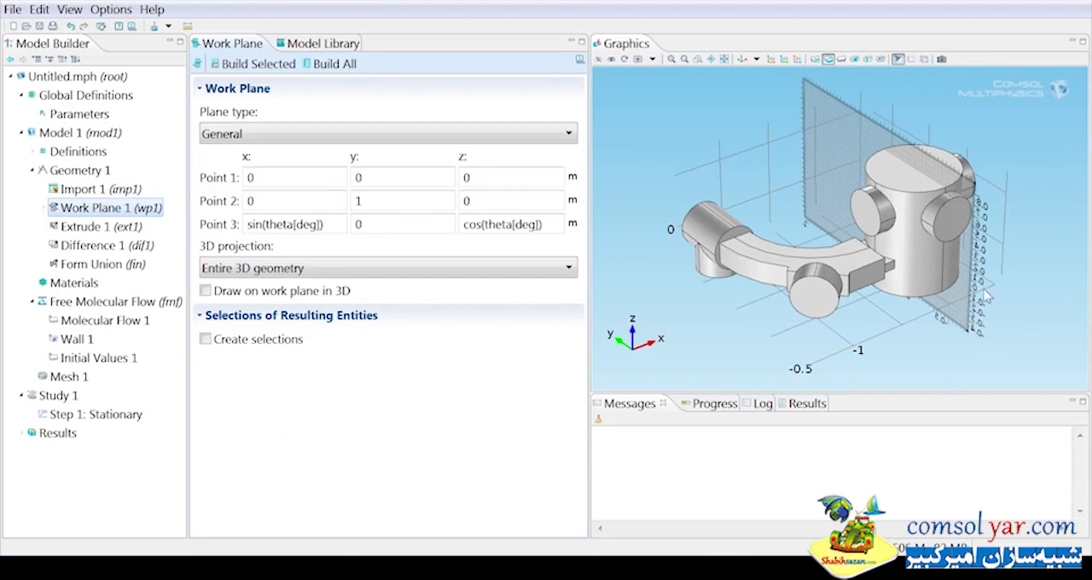
Set the wafer angle parameter theta to 30 and redisplay Work Plane 1.
left_click(78, 114)
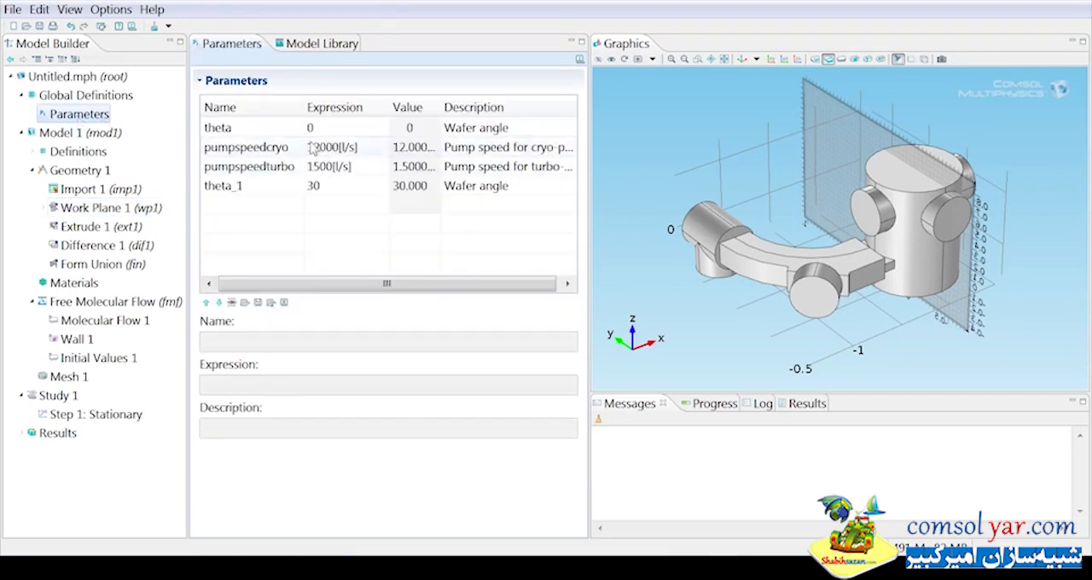
left_click(312, 127)
left_click(312, 128)
type("30")
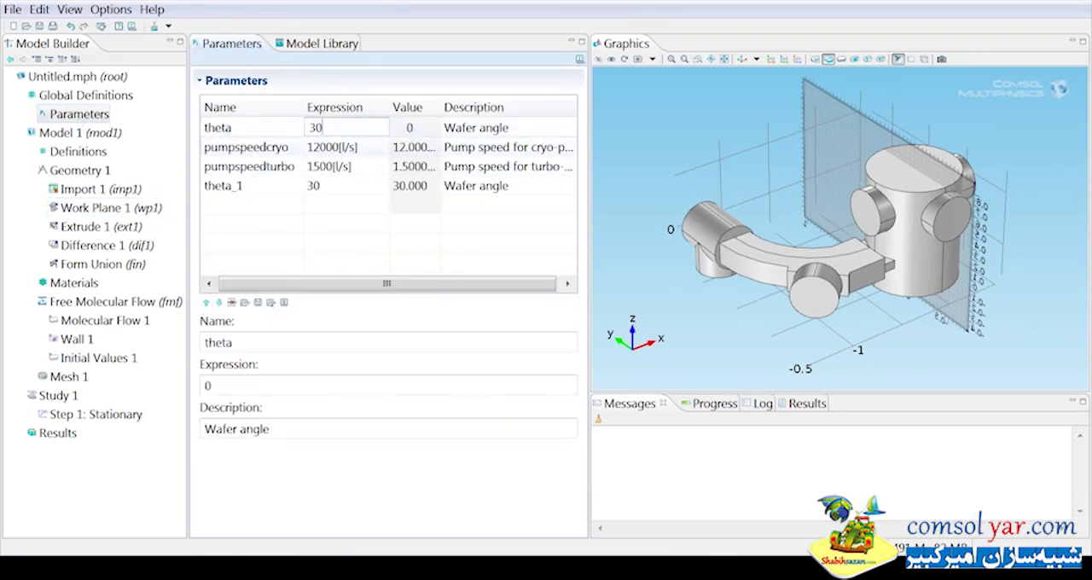
left_click(96, 209)
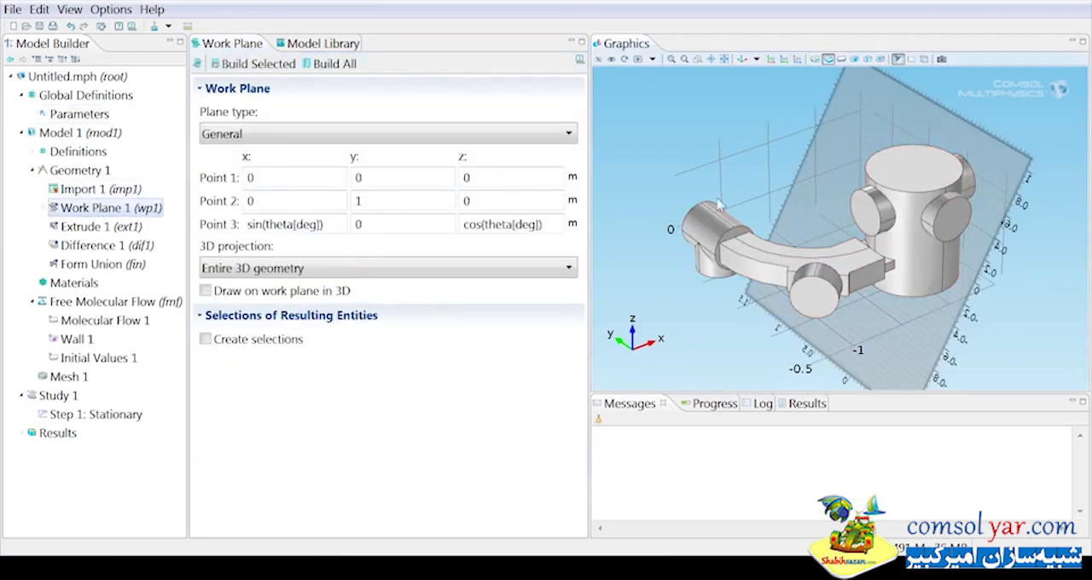
Examine the settings of Circle 1 and Square 1 in Work Plane 1's plane geometry.
left_click(44, 208)
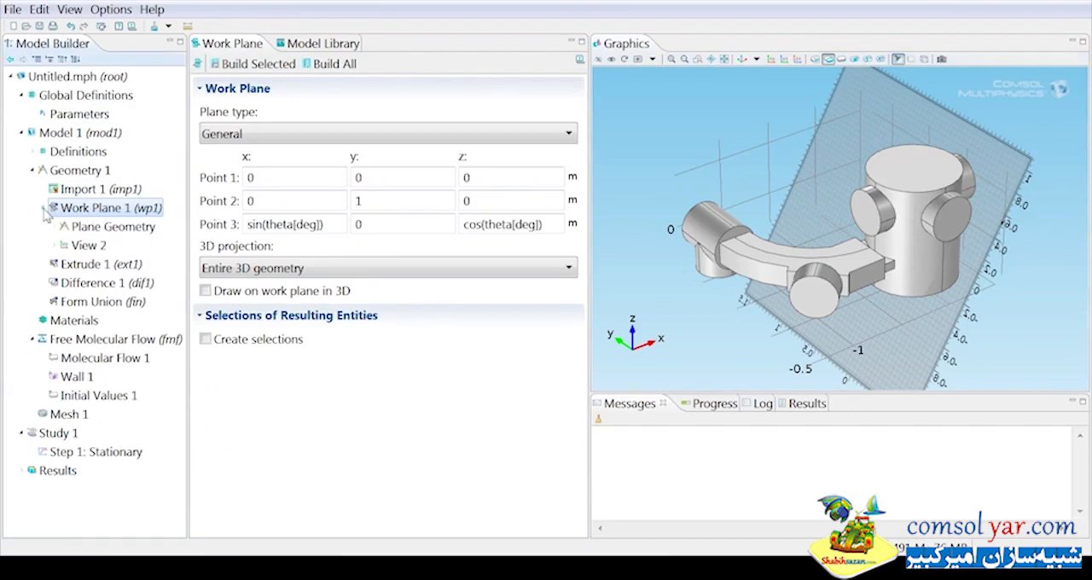
left_click(55, 228)
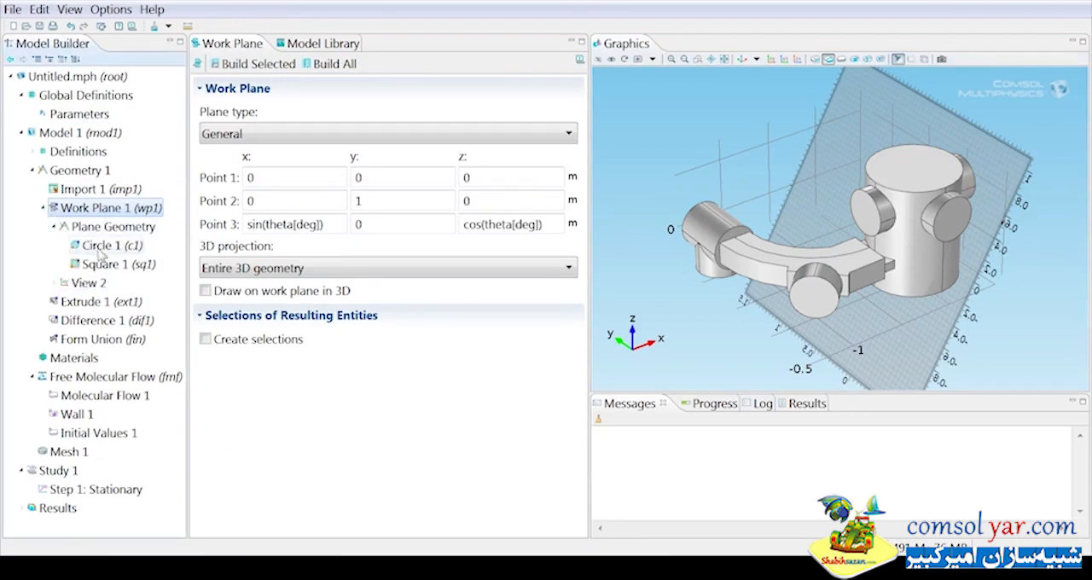
left_click(101, 247)
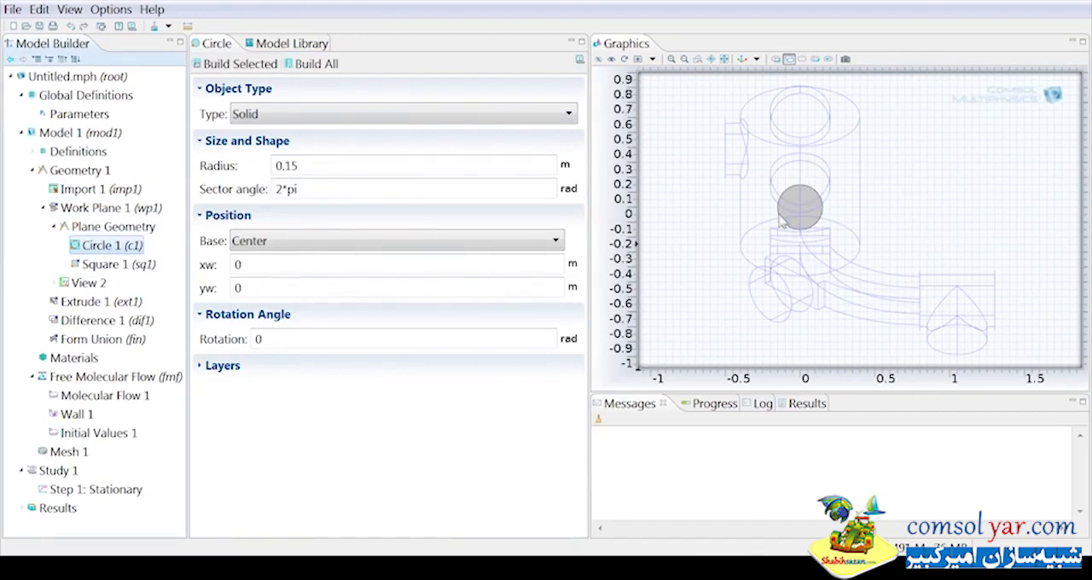
left_click(130, 266)
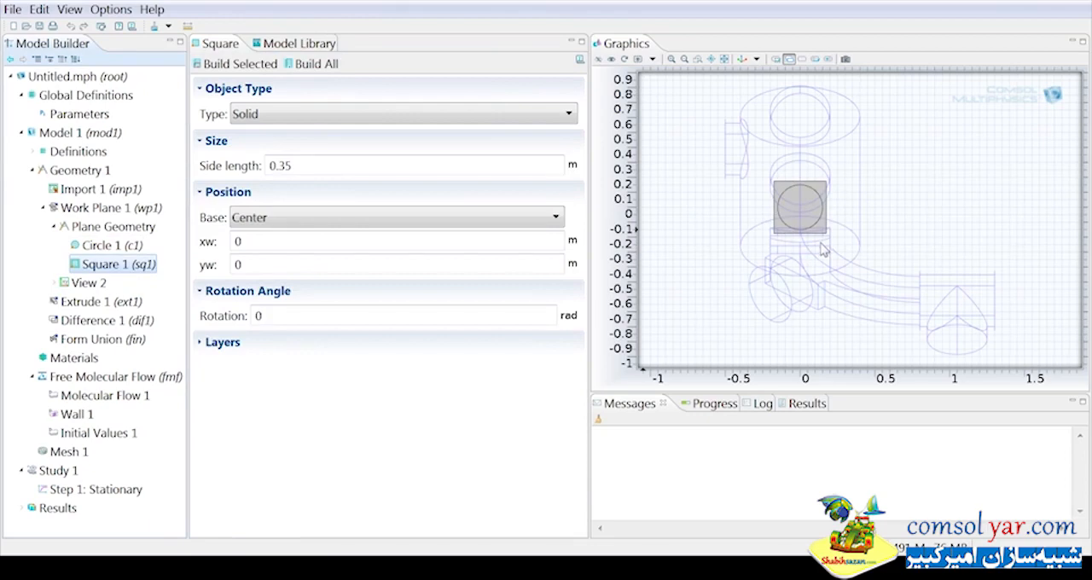
Build the Extrude 1 feature of work plane wp1 and display the geometry as a wireframe.
left_click(86, 301)
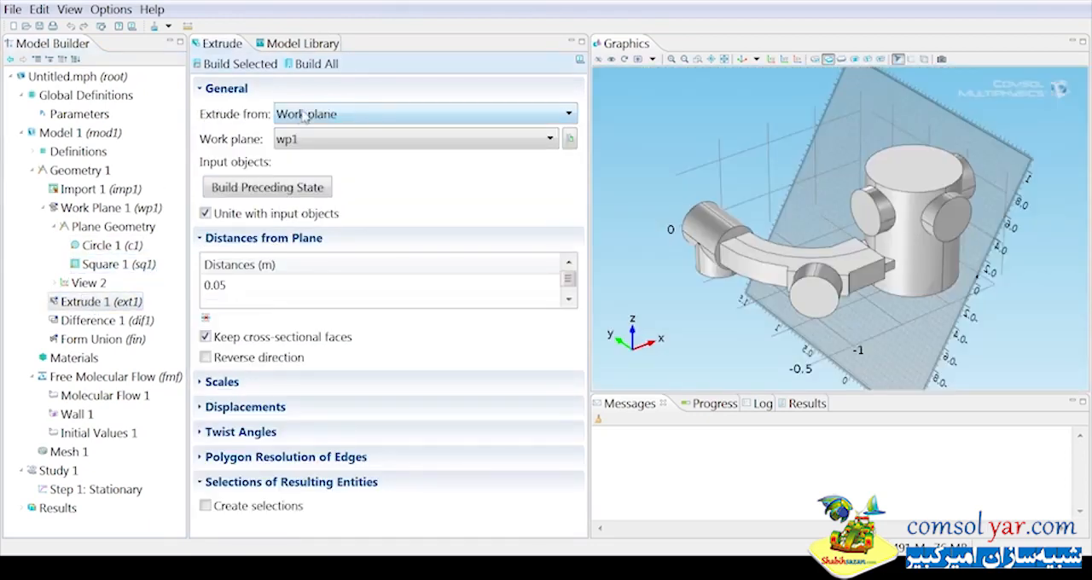
left_click(233, 64)
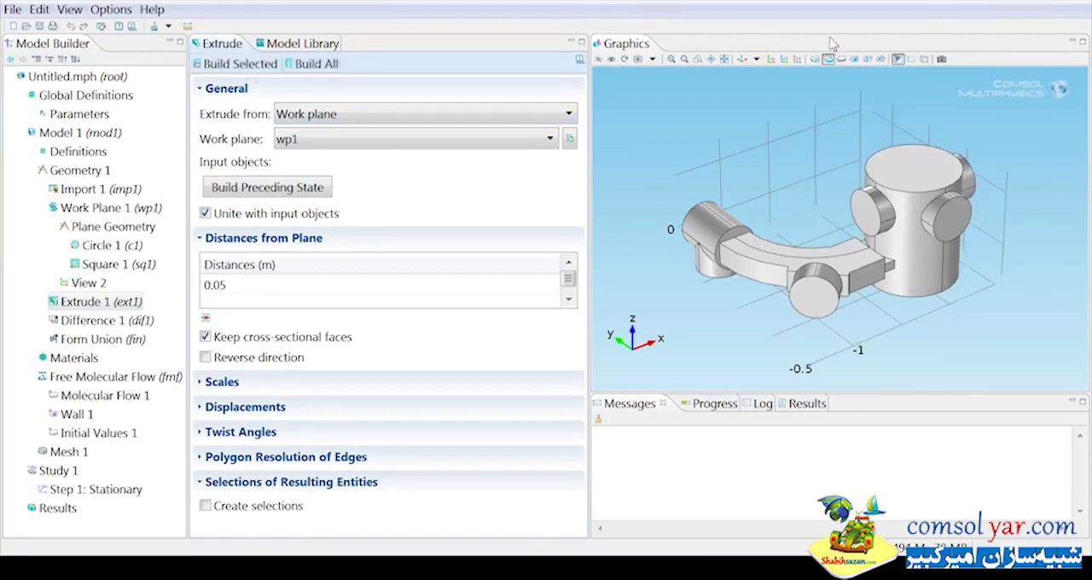
left_click(923, 60)
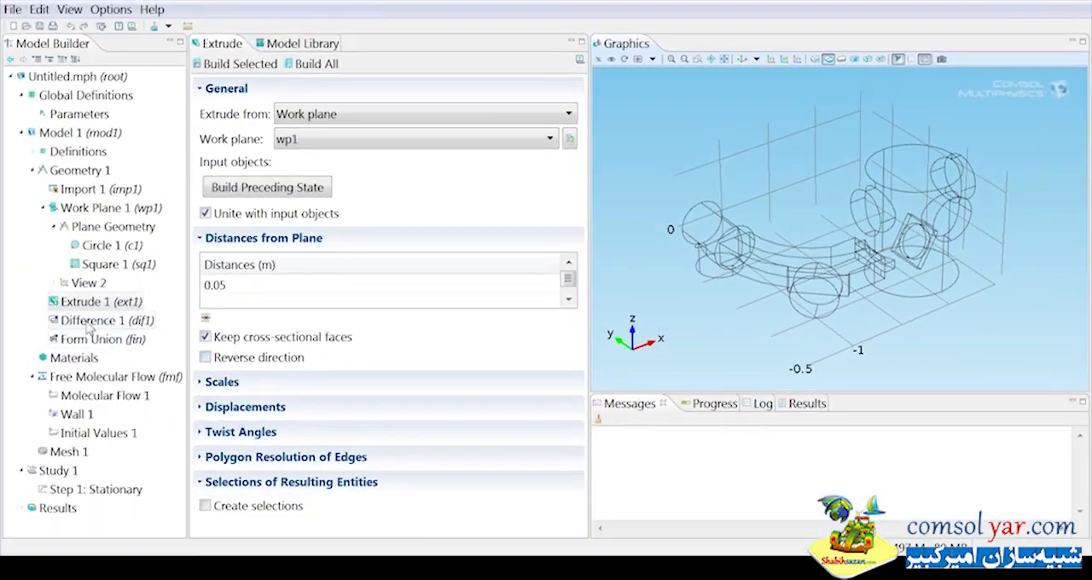
Build the Difference 1 feature that subtracts the two extruded objects from the imported geometry.
left_click(111, 320)
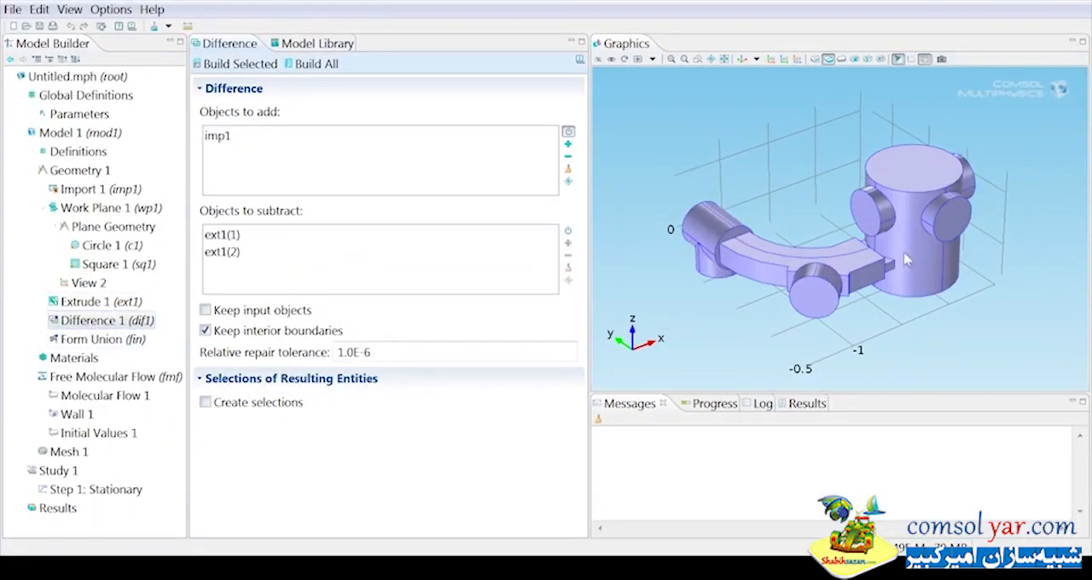
left_click(241, 68)
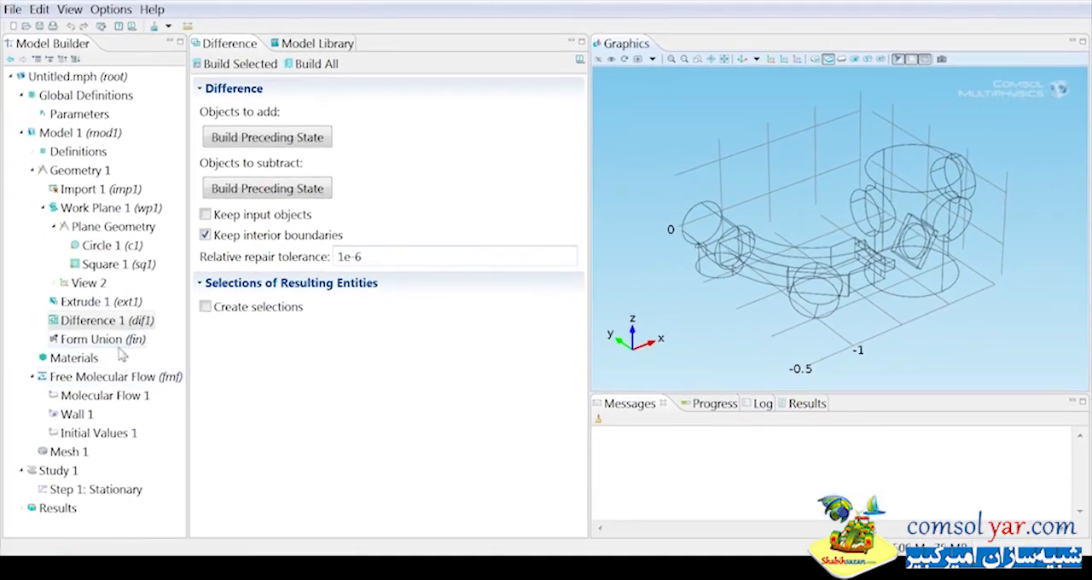
Check the Free Molecular Flow integration settings and set Molecular Flow 1's mean molar mass to 0.002 kg/mol.
left_click(85, 381)
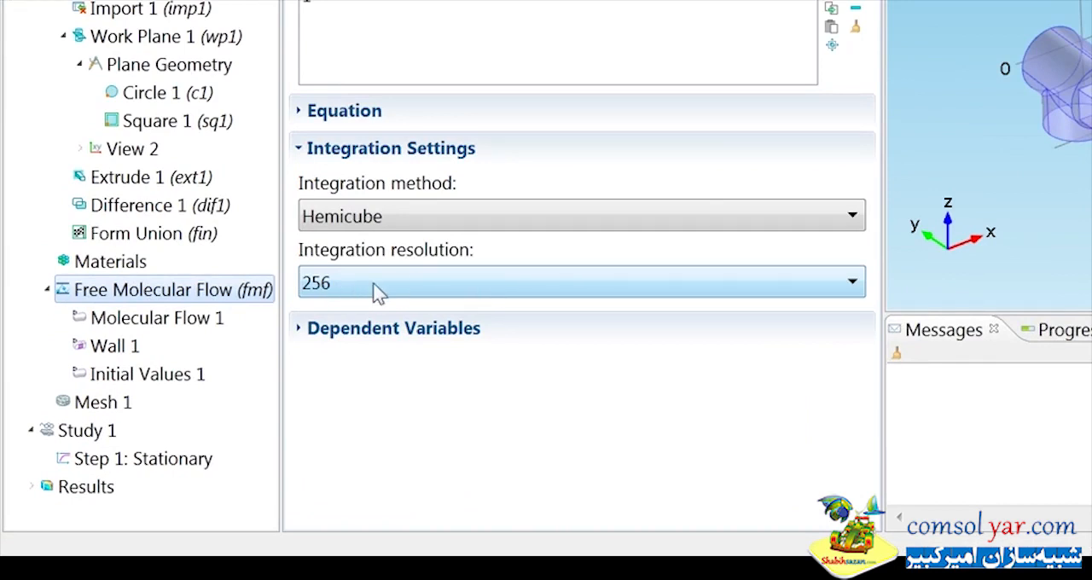
left_click(171, 320)
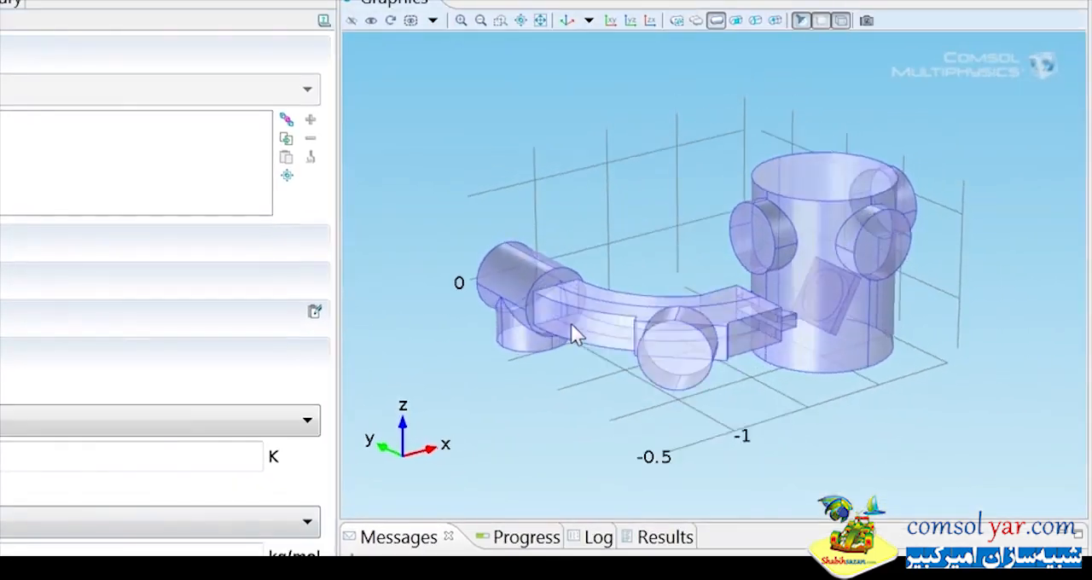
mouse_move(573, 333)
left_mouse_down()
mouse_move(580, 295)
mouse_move(563, 349)
mouse_move(588, 366)
mouse_move(539, 353)
mouse_move(572, 347)
left_mouse_up()
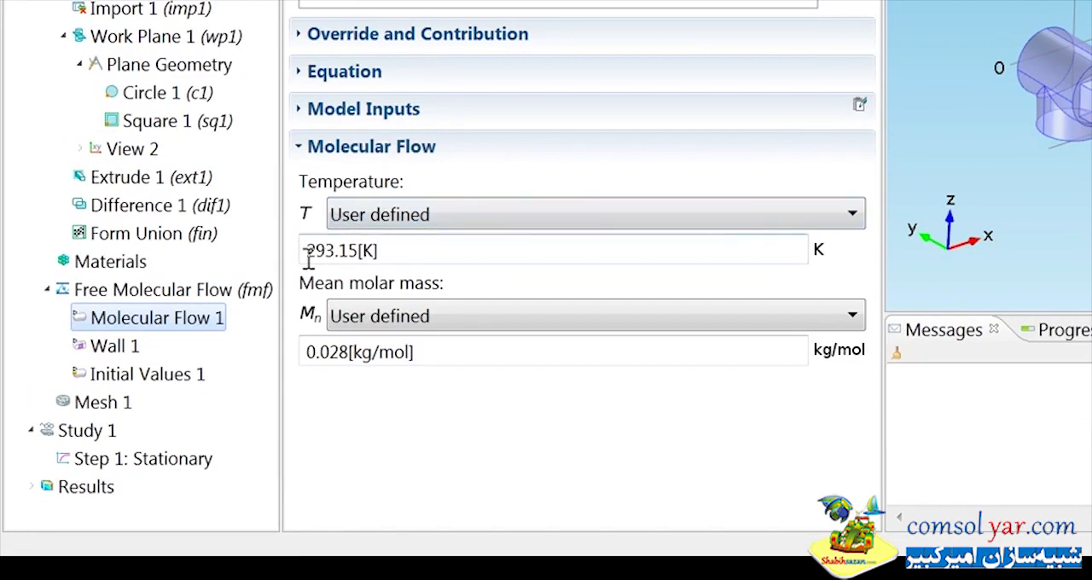
left_click(346, 358)
key("Right")
key("BackSpace")
key("BackSpace")
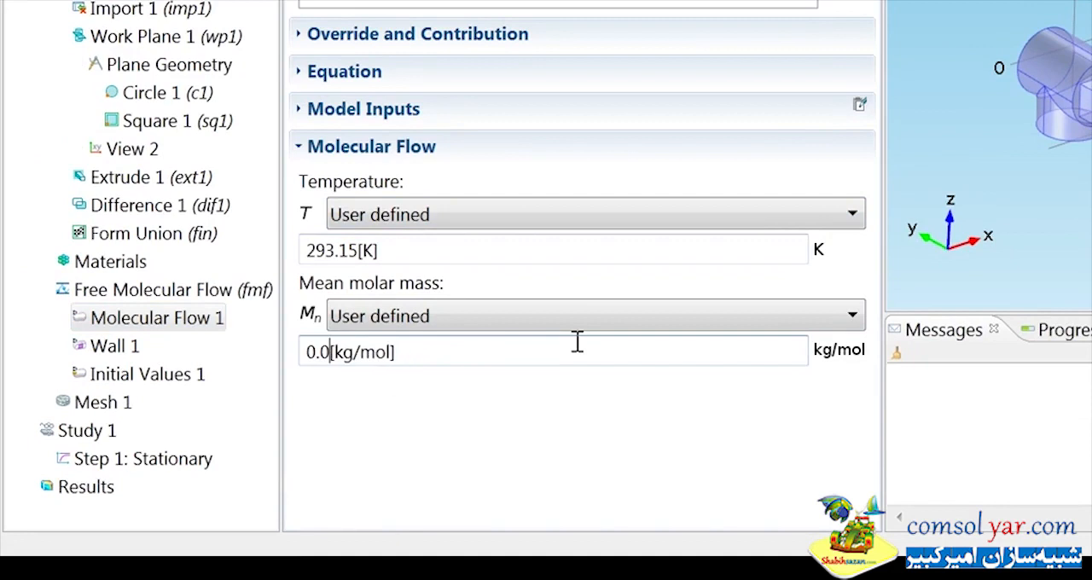
type("02")
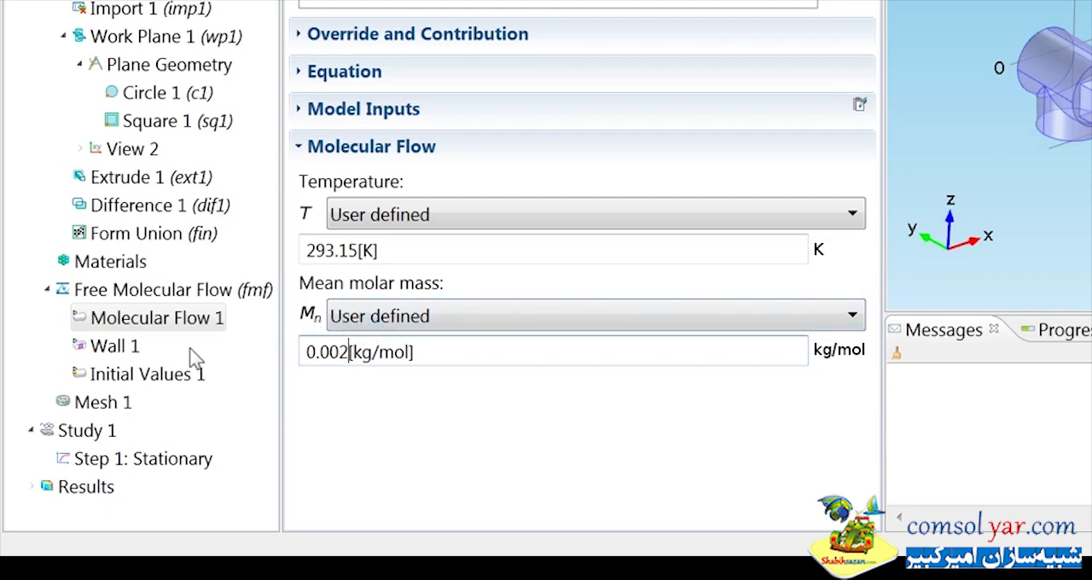
Examine the default Wall 1 condition's boundary selection and its equation on the model.
left_click(106, 347)
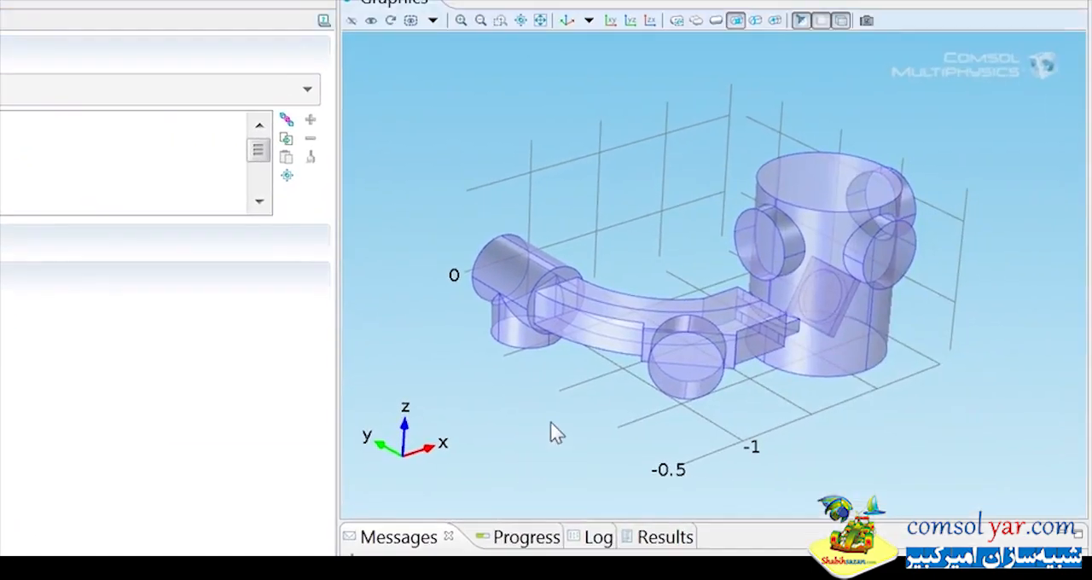
left_click_drag(687, 370, 710, 381)
mouse_move(573, 433)
left_mouse_down()
mouse_move(573, 447)
mouse_move(561, 434)
left_mouse_up()
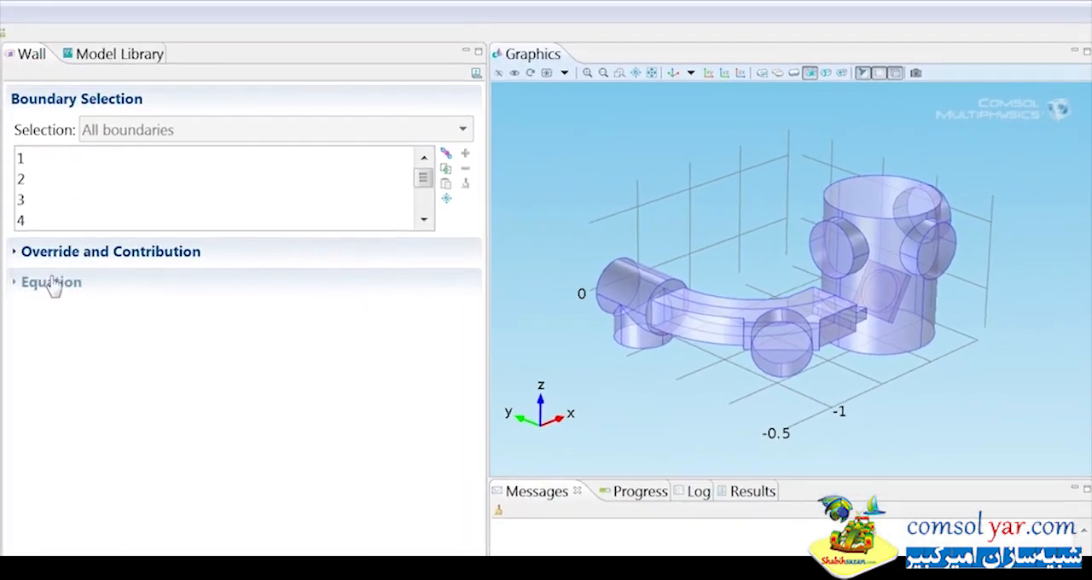
left_click(49, 284)
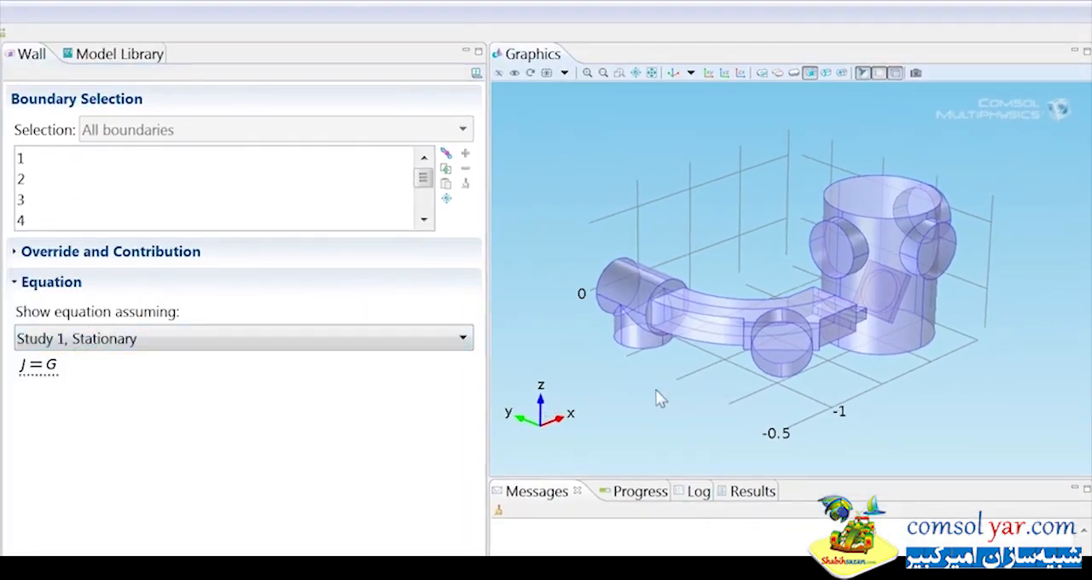
left_click_drag(656, 393, 697, 397)
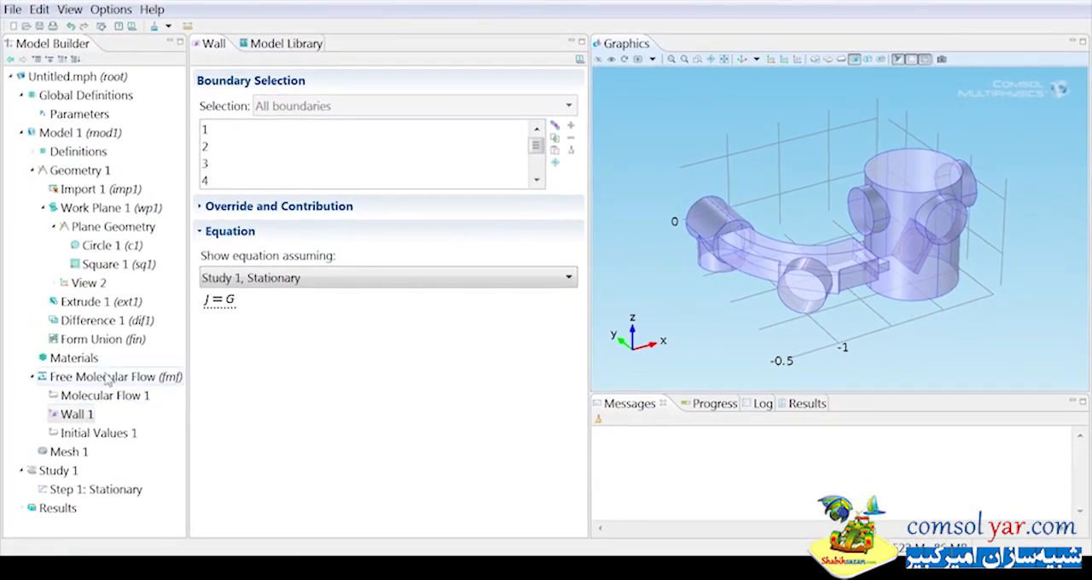
Add an outgassing wall on the circular wafer face, boundary 61, with the flux set to 30 SCCM units.
right_click(109, 378)
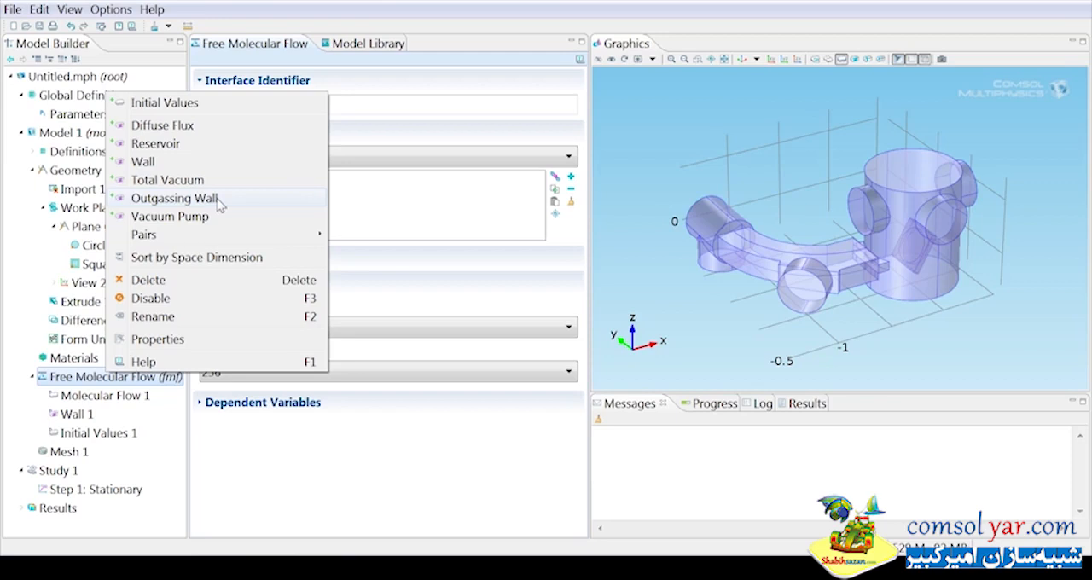
left_click(218, 203)
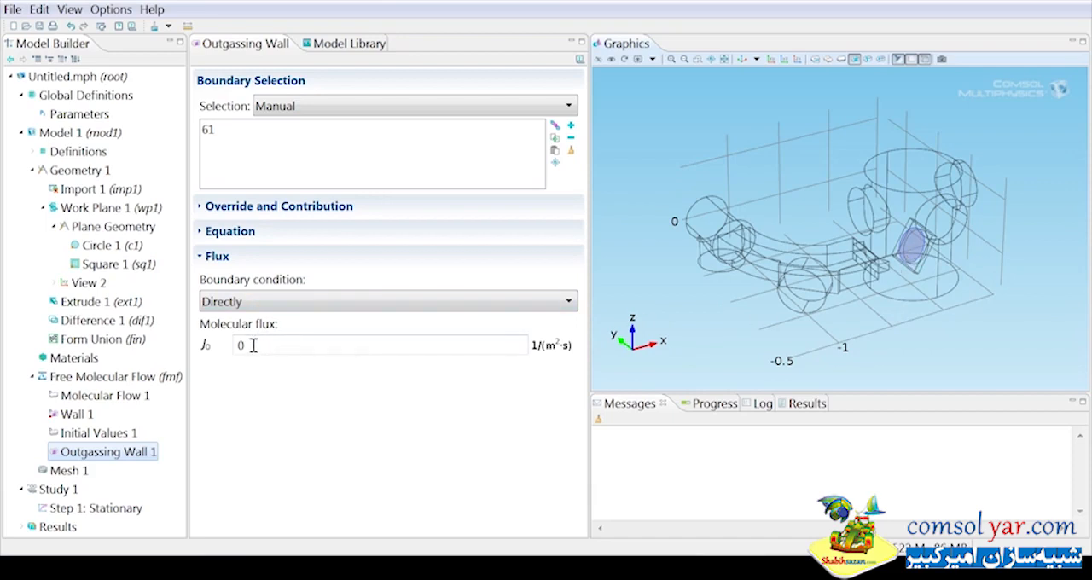
left_click(272, 302)
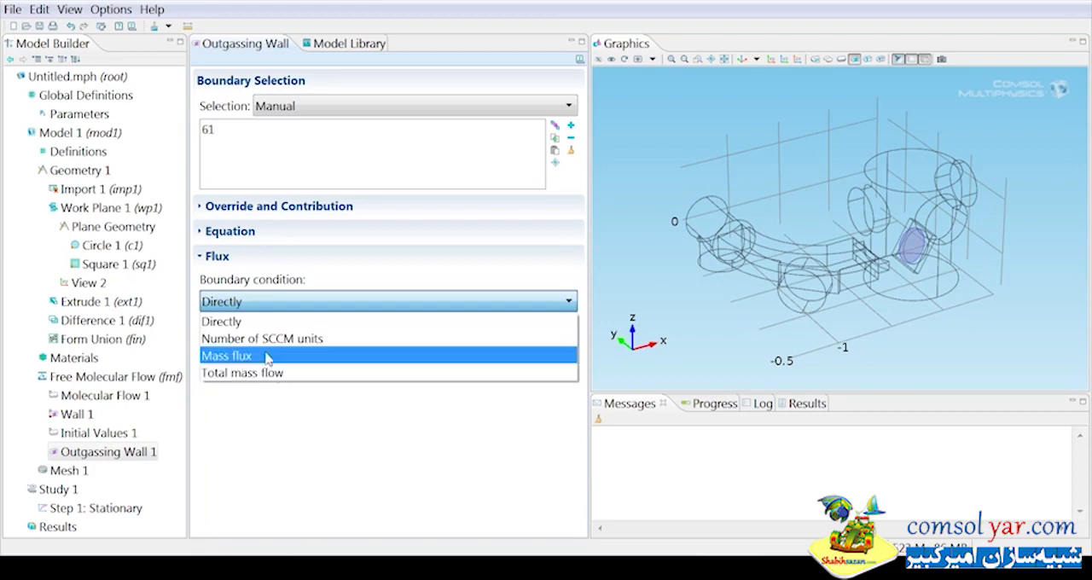
left_click(270, 340)
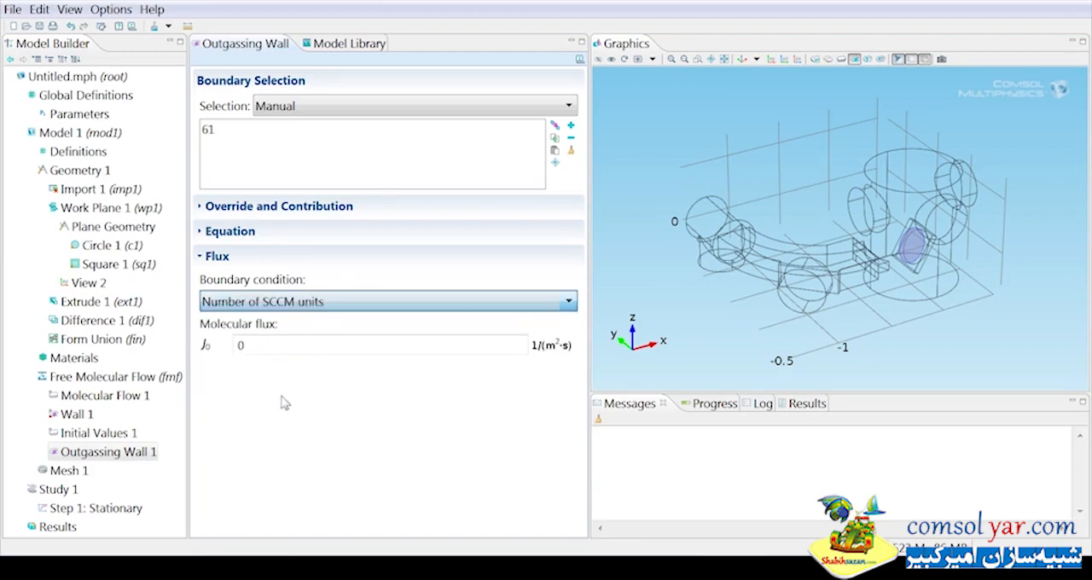
double_click(262, 348)
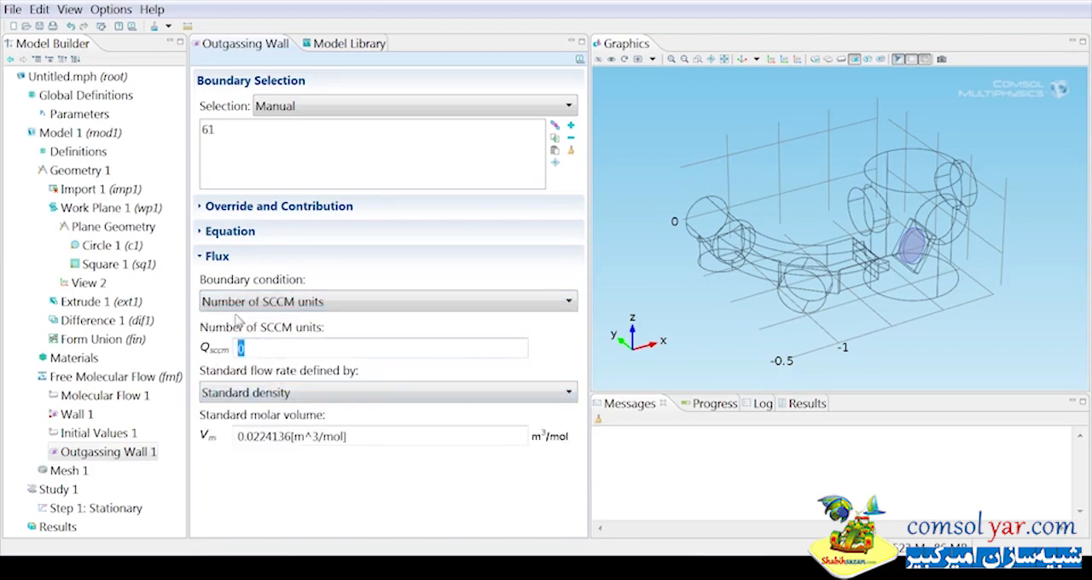
type("30")
Add a vacuum pump on circular port boundary 12, specified by pump speed with the parameter pumpspeedturbo.
right_click(115, 381)
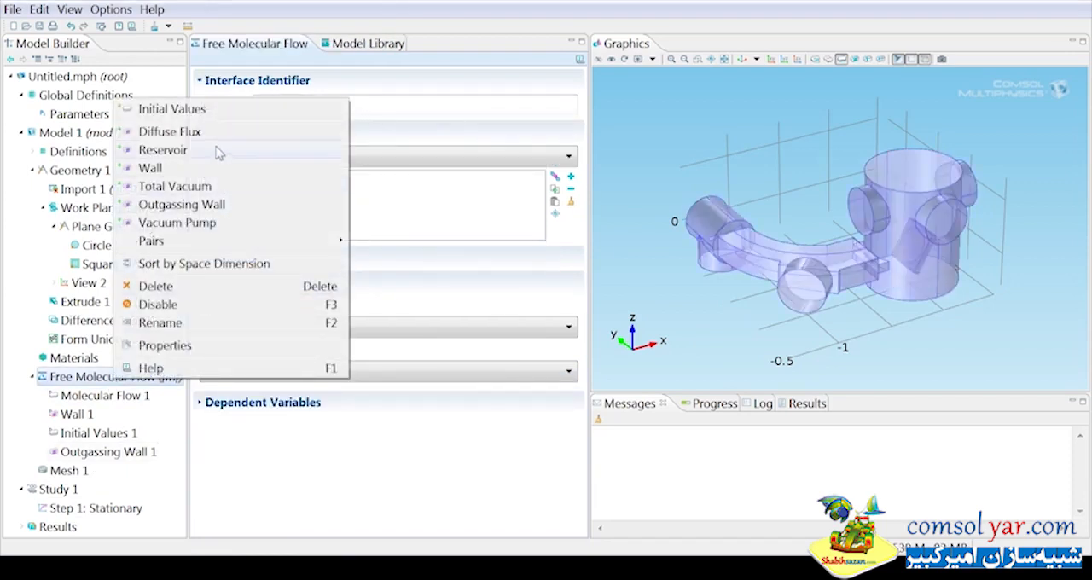
left_click(176, 223)
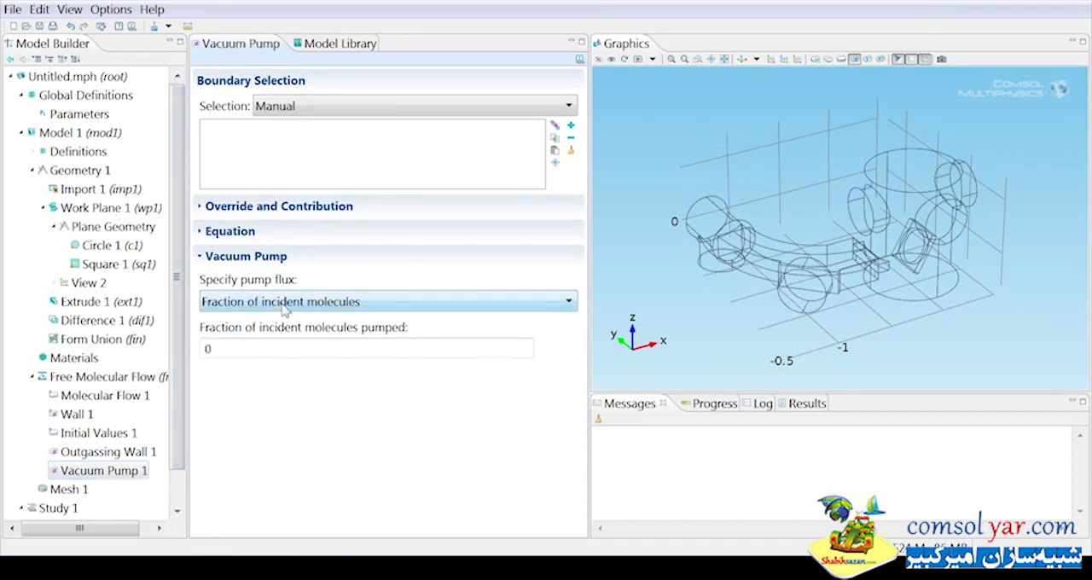
left_click(285, 307)
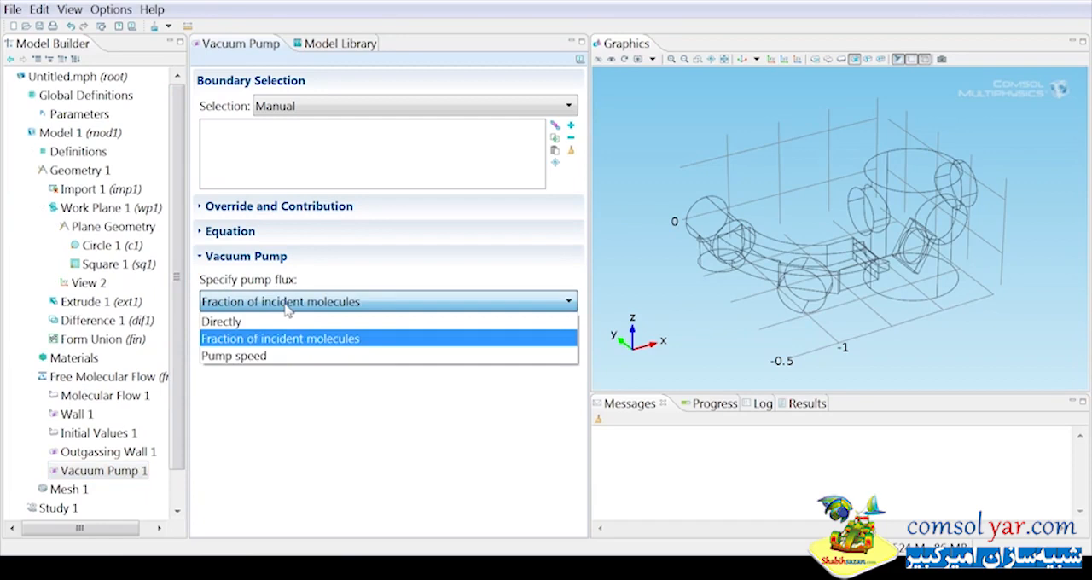
left_click(272, 357)
double_click(270, 356)
type("pump")
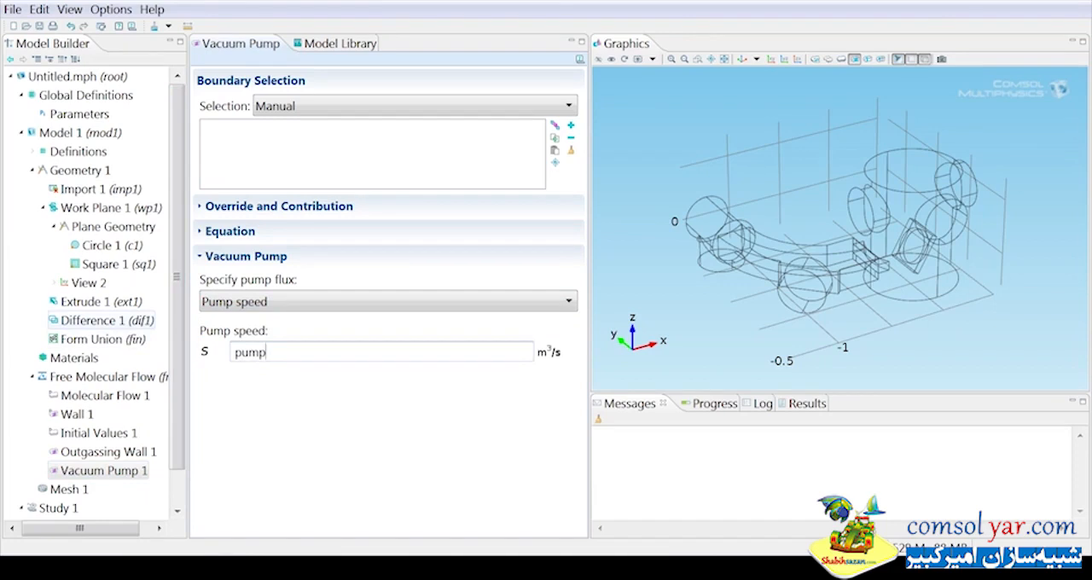
type("speedturbo")
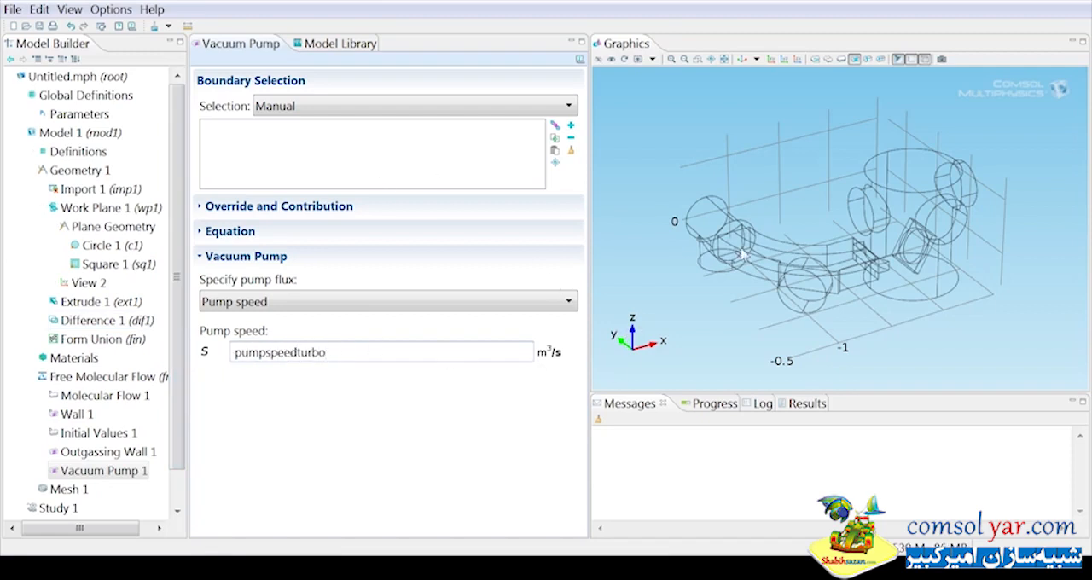
left_click(807, 297)
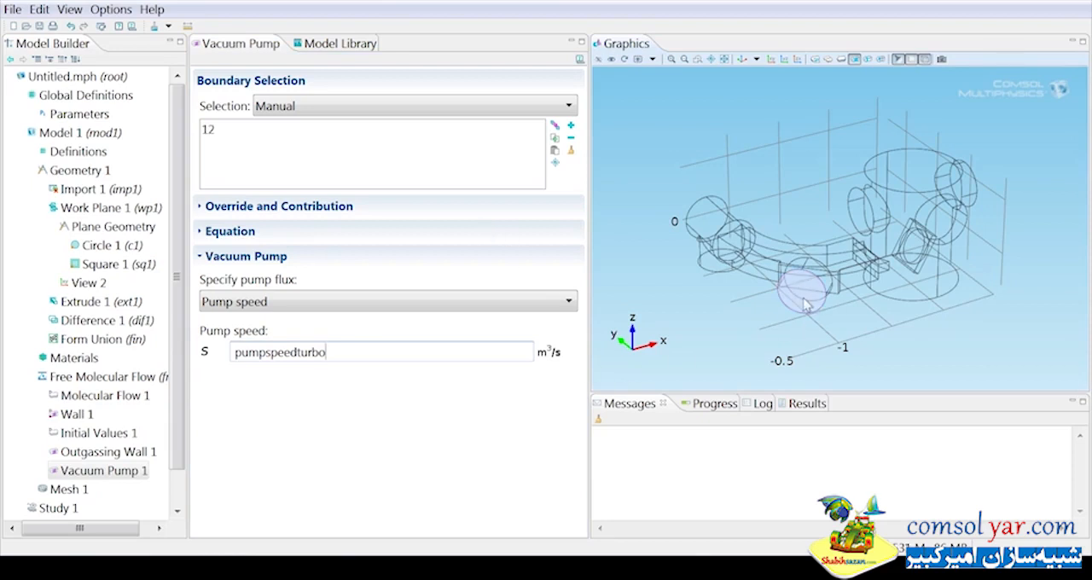
Duplicate Vacuum Pump 1, reassign the copy to boundary 6 and set its pump speed to pumpspeedcryo.
scroll(179, 433, "down", 1)
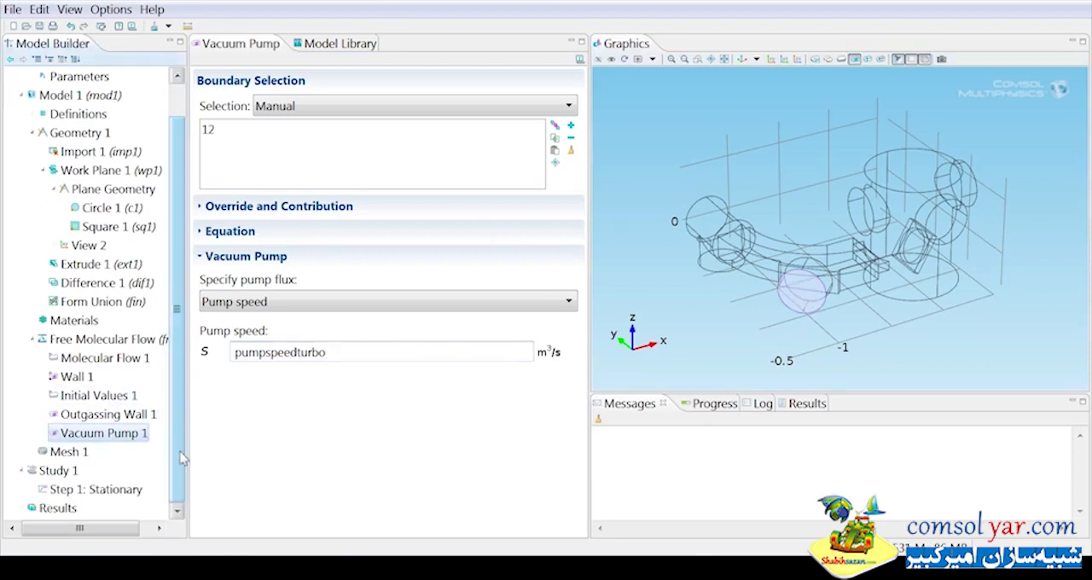
right_click(126, 435)
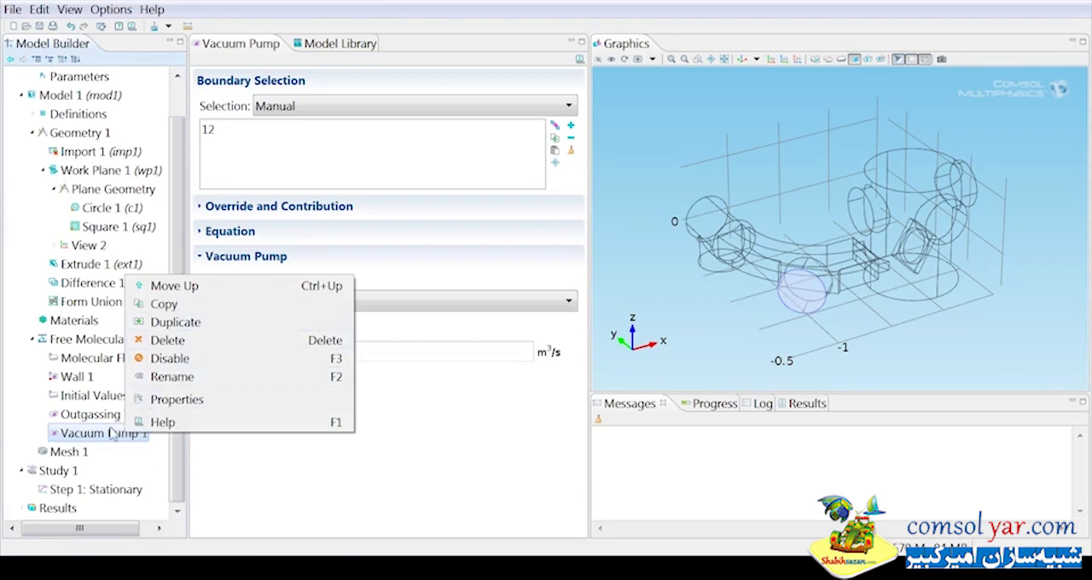
left_click(175, 322)
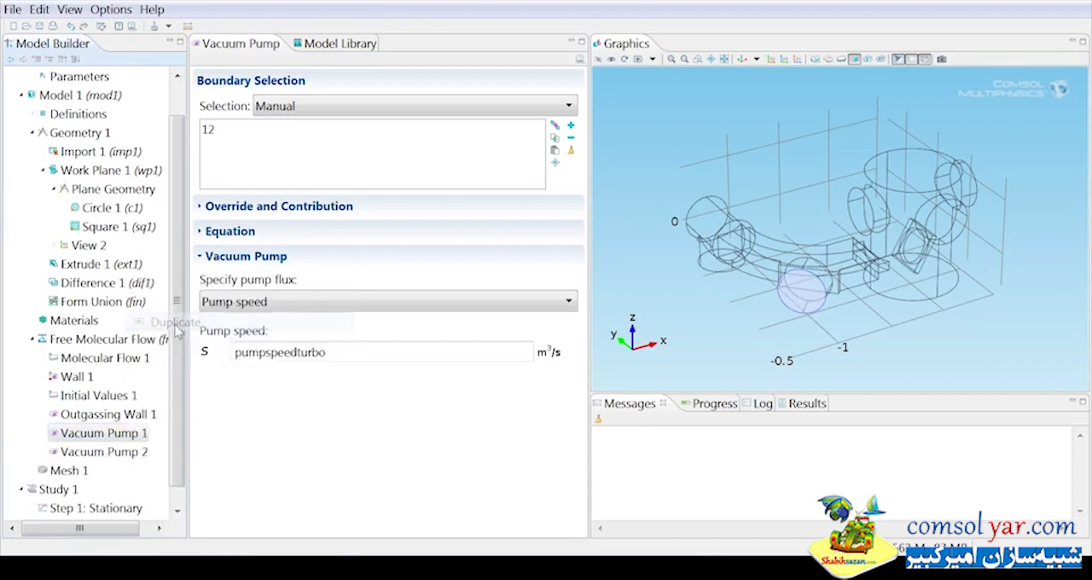
left_click(127, 455)
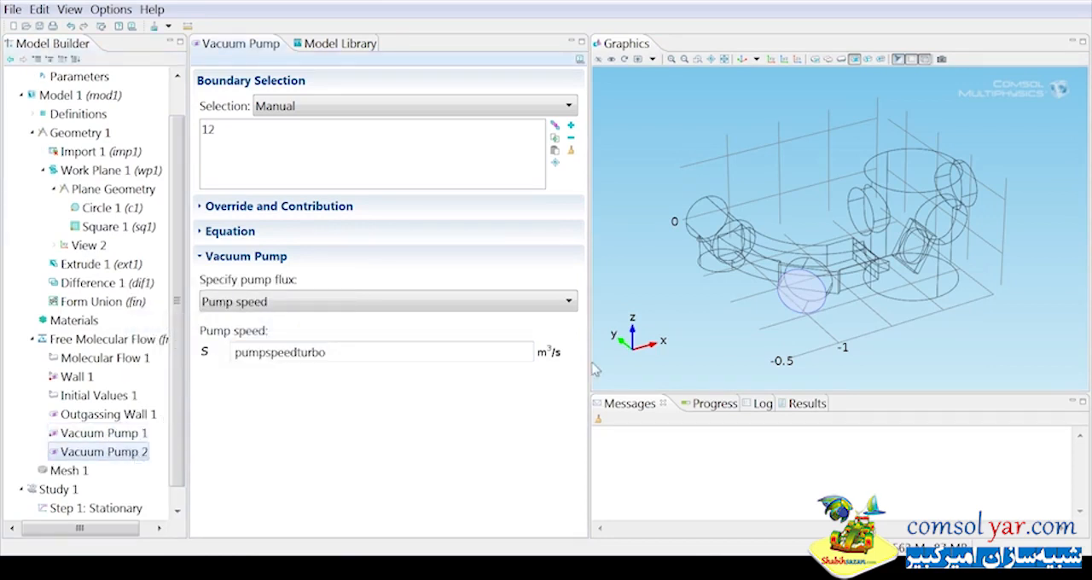
left_click(805, 290)
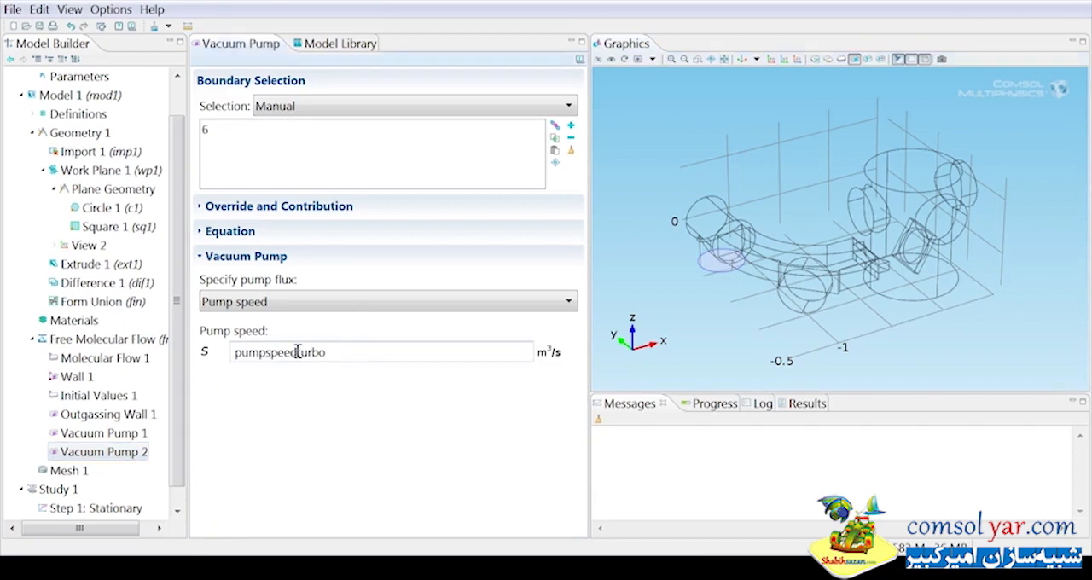
left_click_drag(298, 352, 414, 349)
type("cry")
Duplicate Vacuum Pump 2 and replace the copy's boundary with 33, a circular port on the main chamber.
right_click(100, 457)
left_click(193, 345)
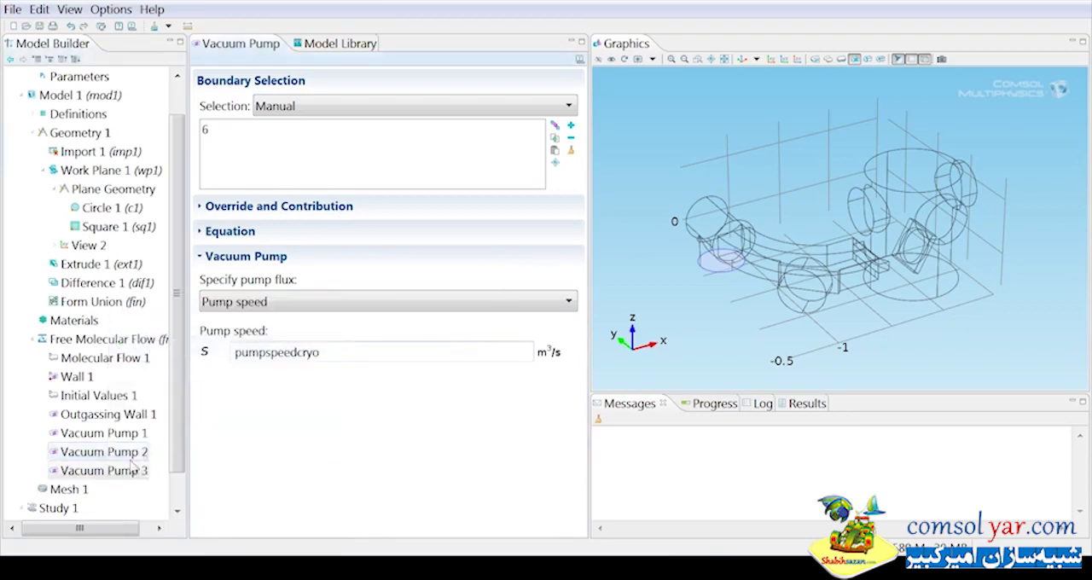
left_click(711, 272)
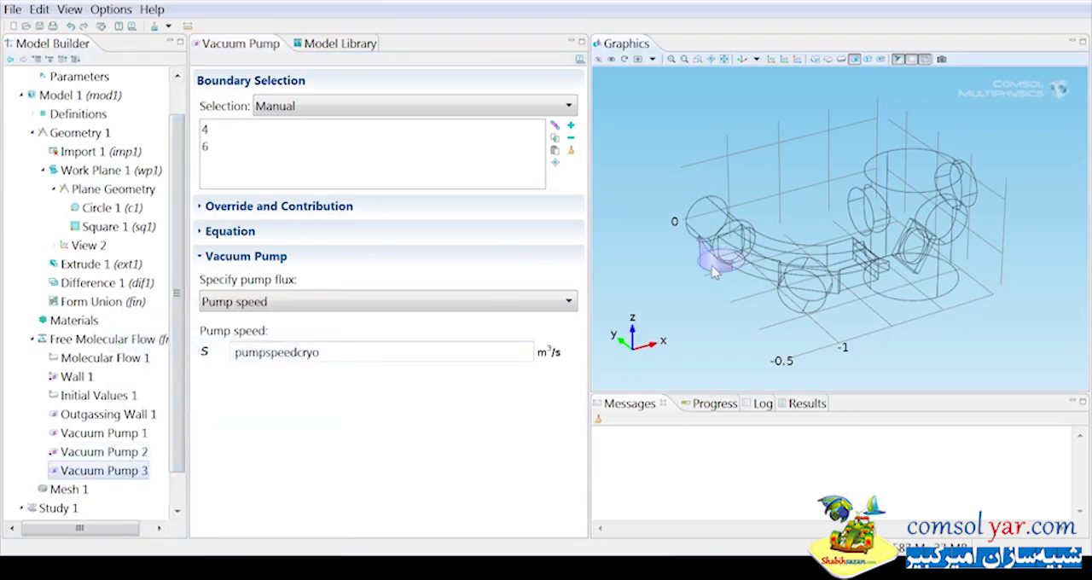
left_click(712, 264)
right_click(713, 265)
left_click(713, 264)
right_click(712, 264)
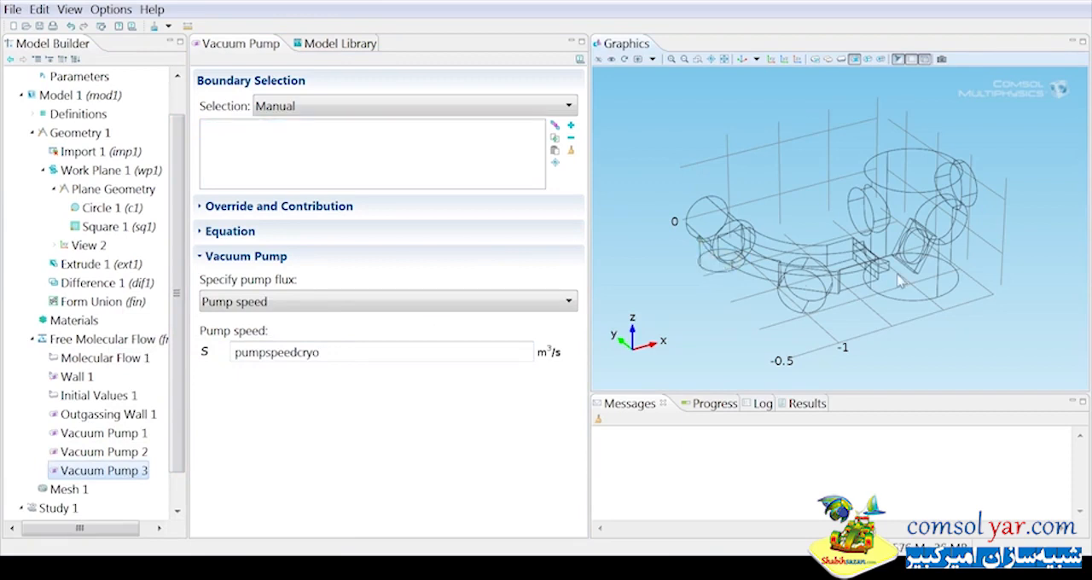
left_click(859, 220)
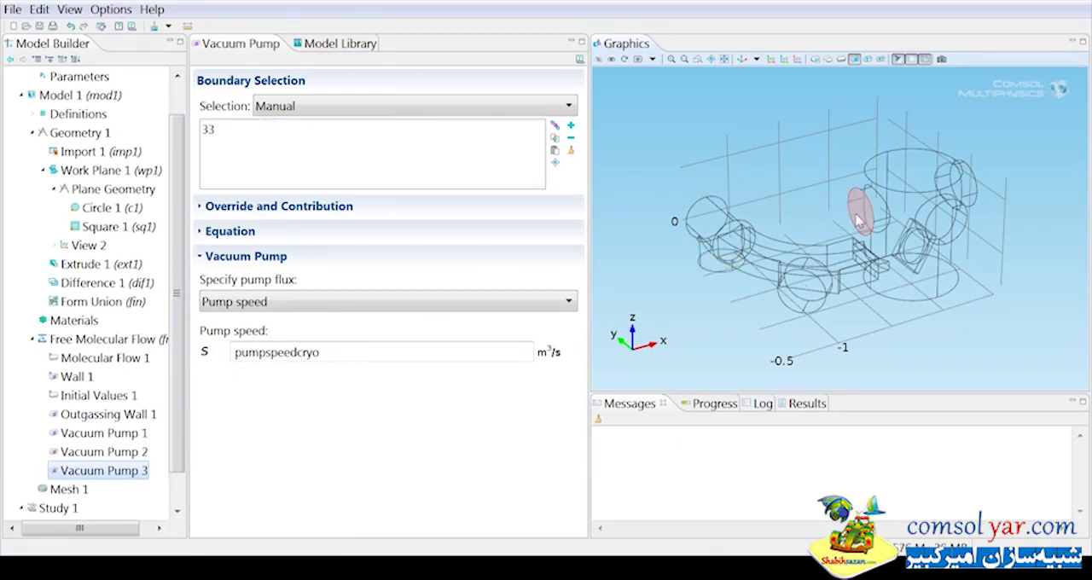
Duplicate Vacuum Pump 3 and replace the copy's boundary with 56, another circular port on the main chamber.
right_click(88, 473)
left_click(171, 357)
left_click(134, 485)
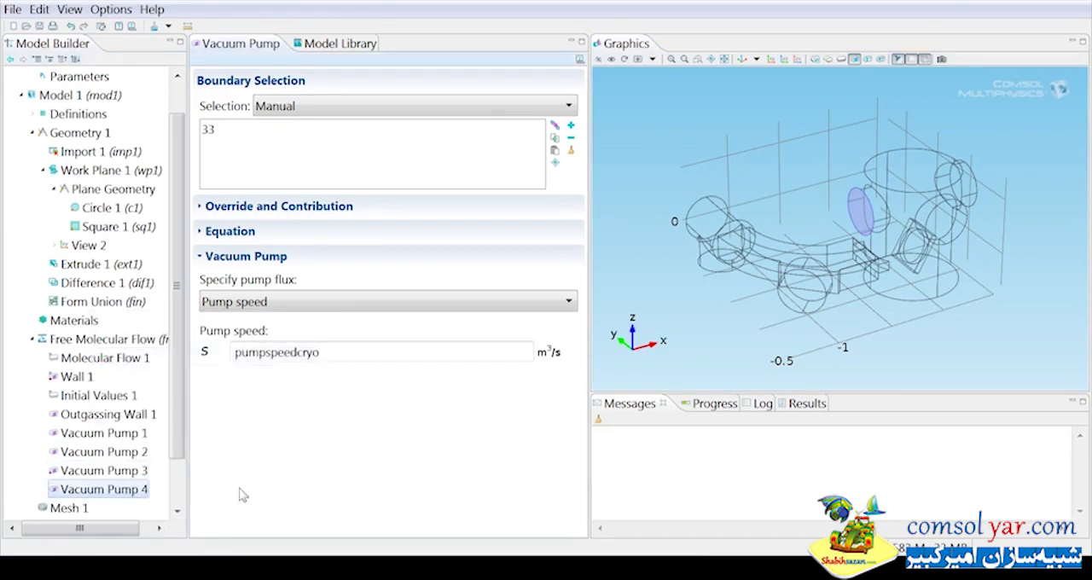
left_click(864, 214)
right_click(864, 213)
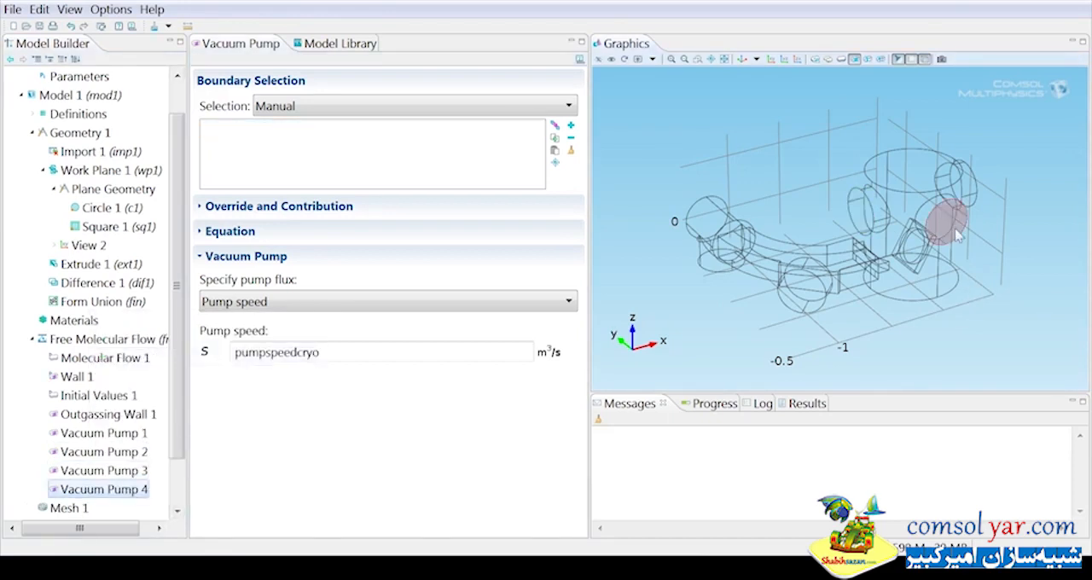
left_click(947, 225)
Duplicate Vacuum Pump 4 and replace the copy's boundary with 73, the remaining circular port on the main chamber.
right_click(141, 491)
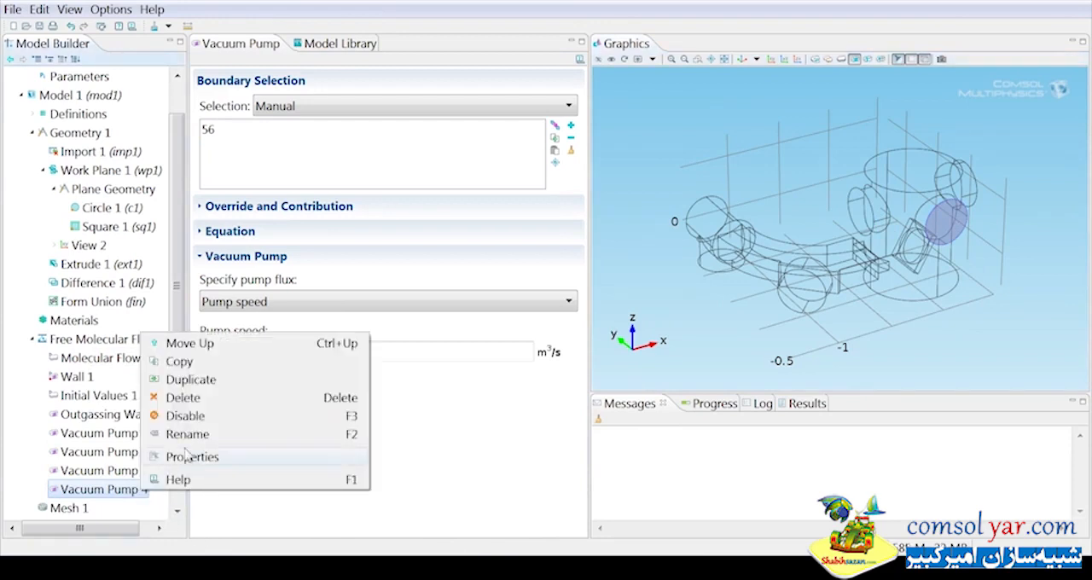
left_click(205, 382)
left_click(101, 509)
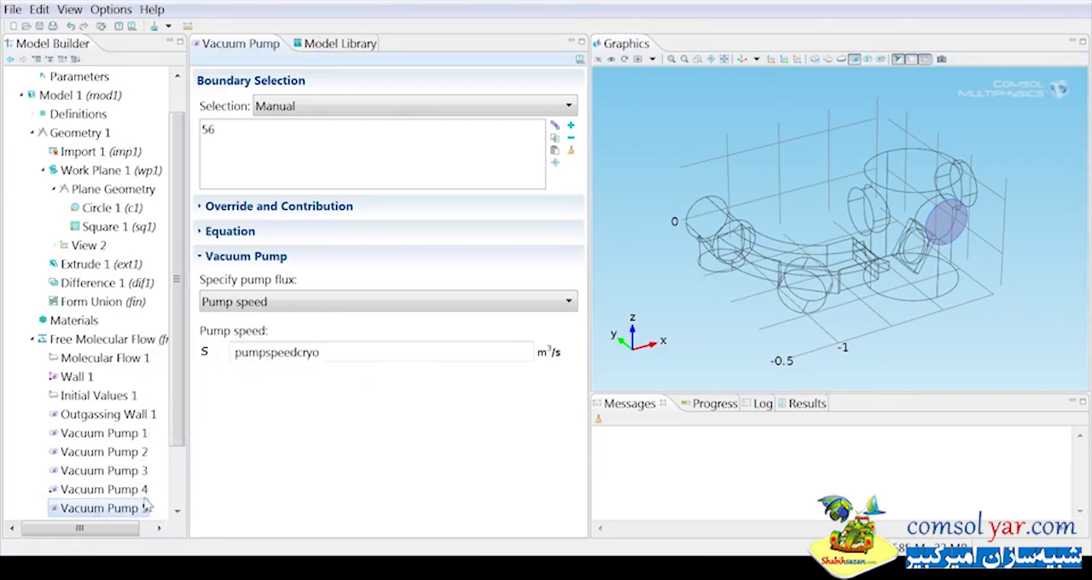
left_click(954, 205)
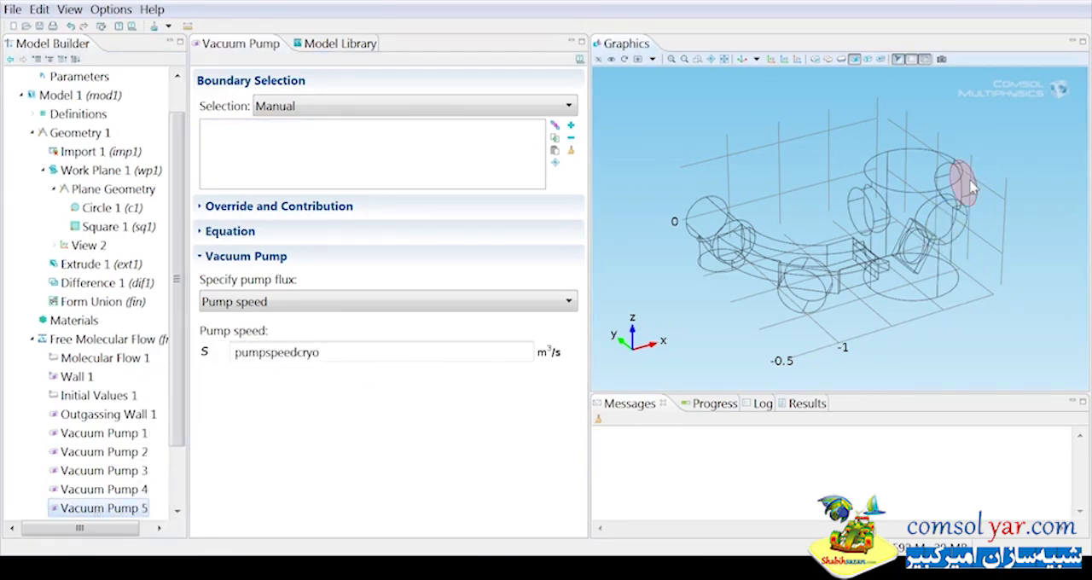
left_click(964, 184)
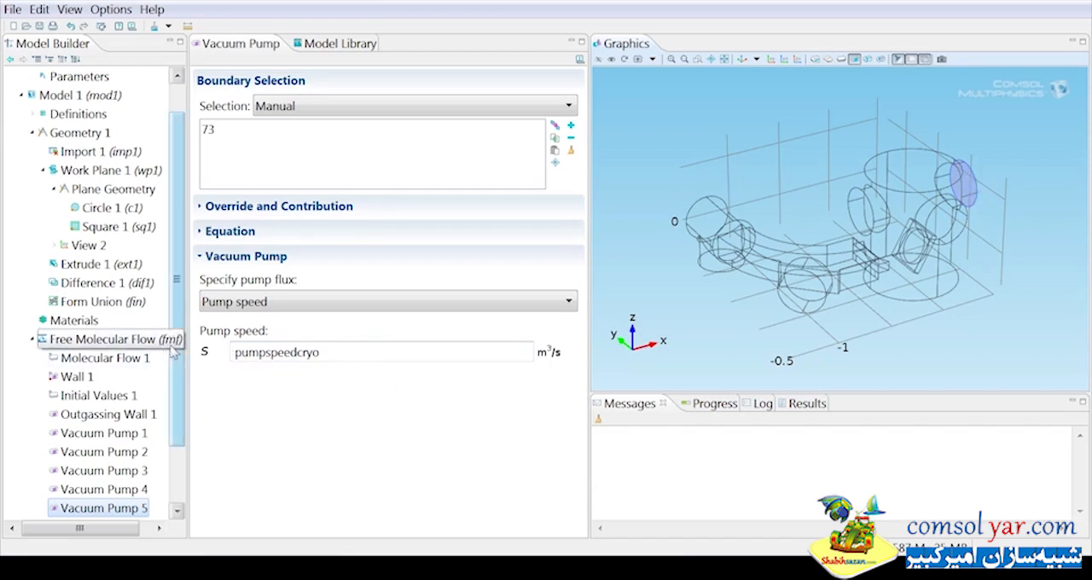
Set the physics-controlled mesh's element size to Fine, build the whole mesh and inspect it from another side.
scroll(155, 401, "down", 3)
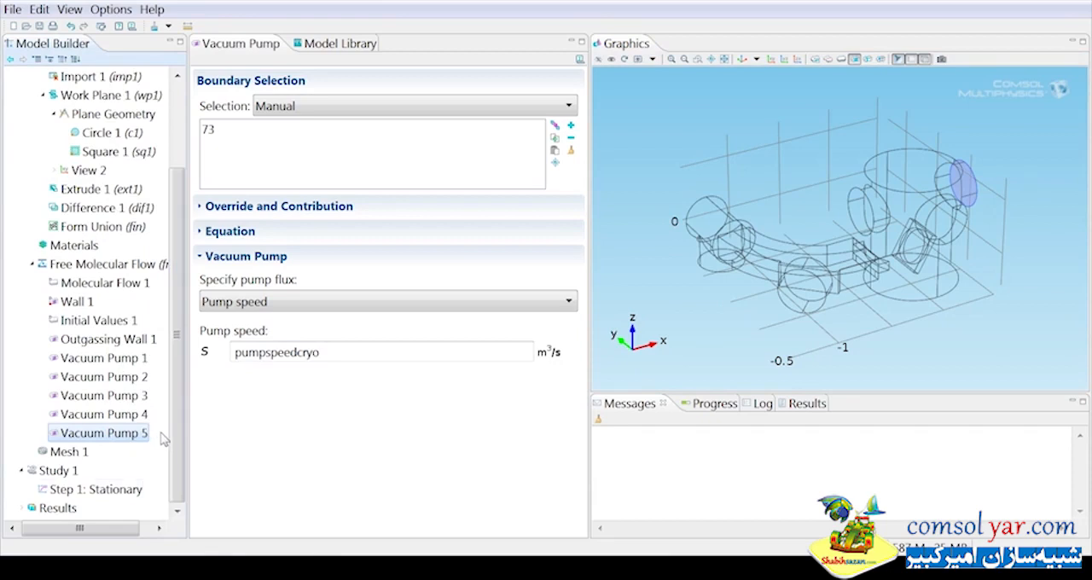
left_click(73, 453)
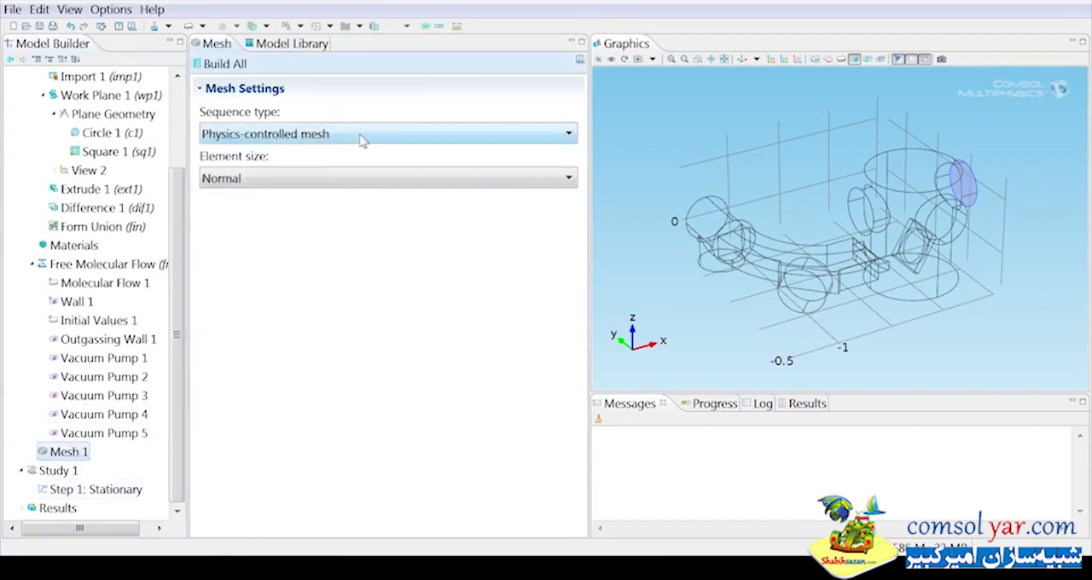
left_click(284, 183)
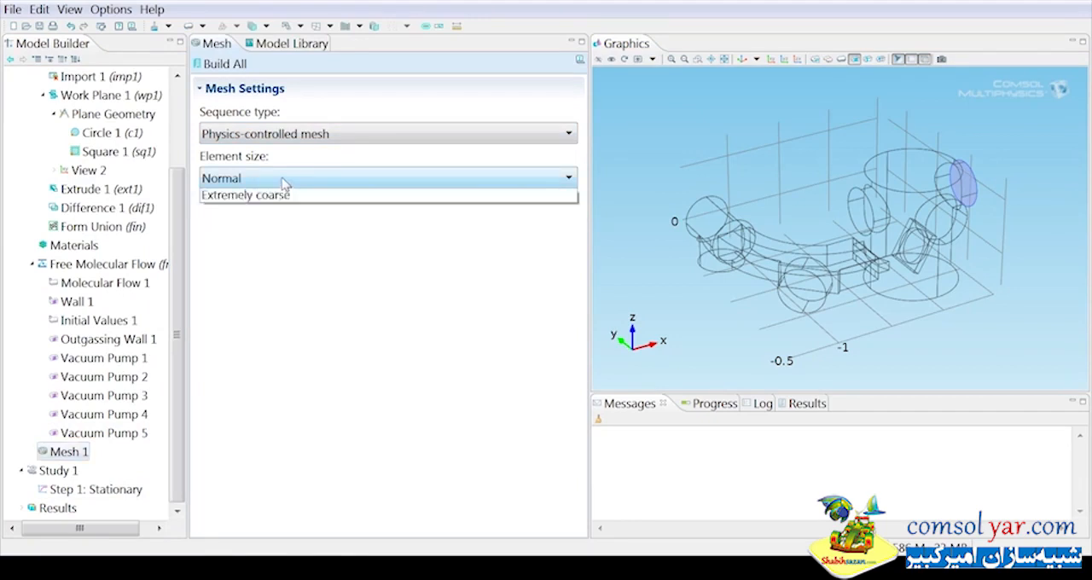
left_click(256, 250)
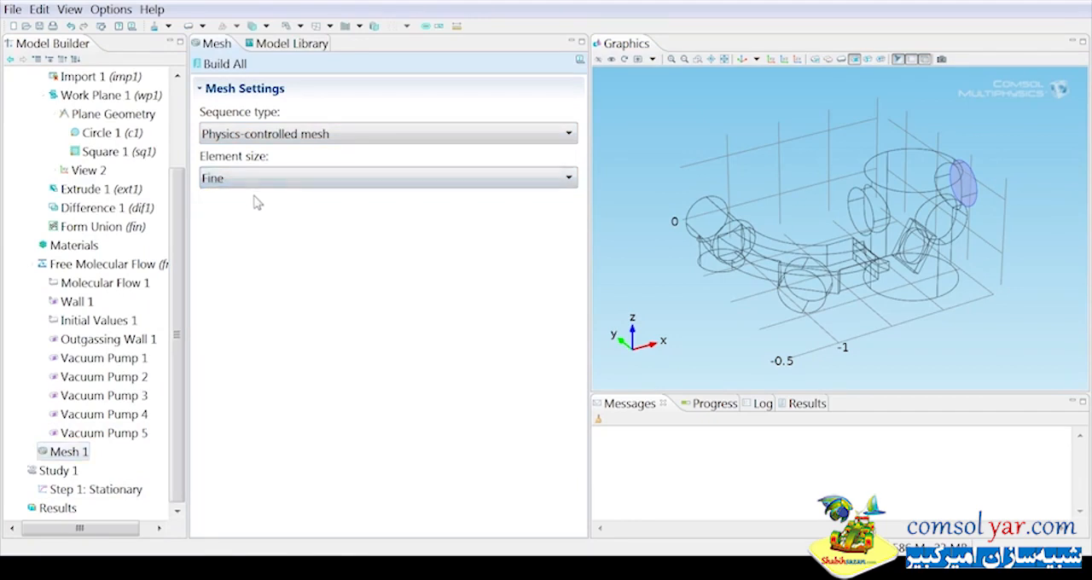
left_click(219, 65)
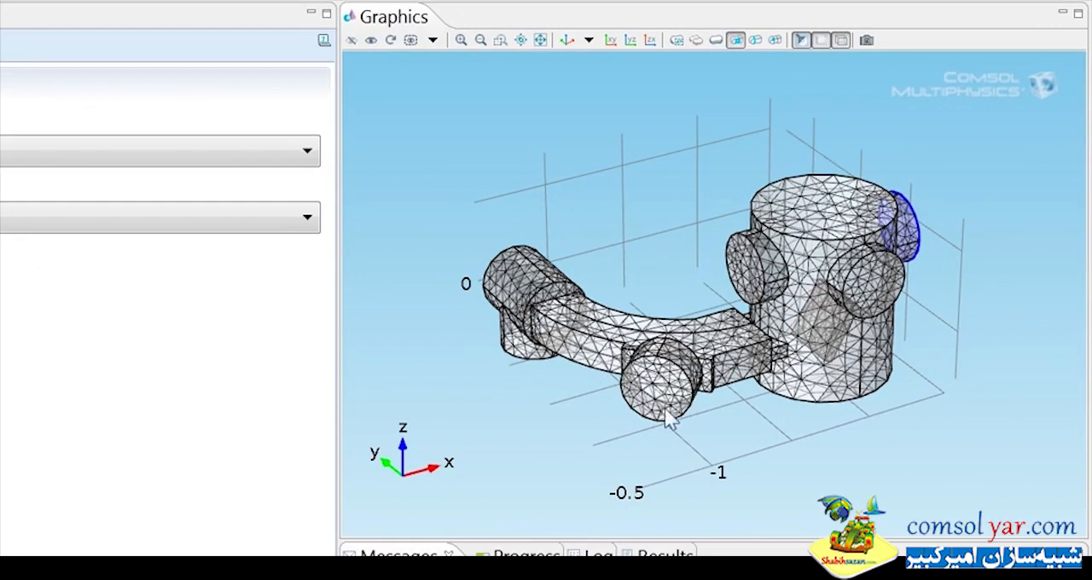
left_click_drag(766, 404, 915, 369)
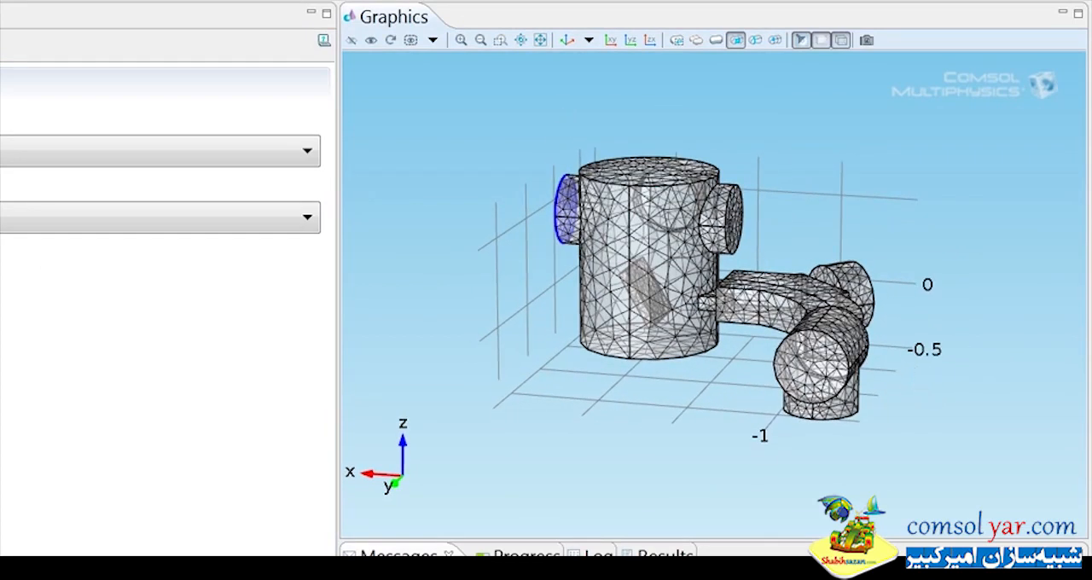